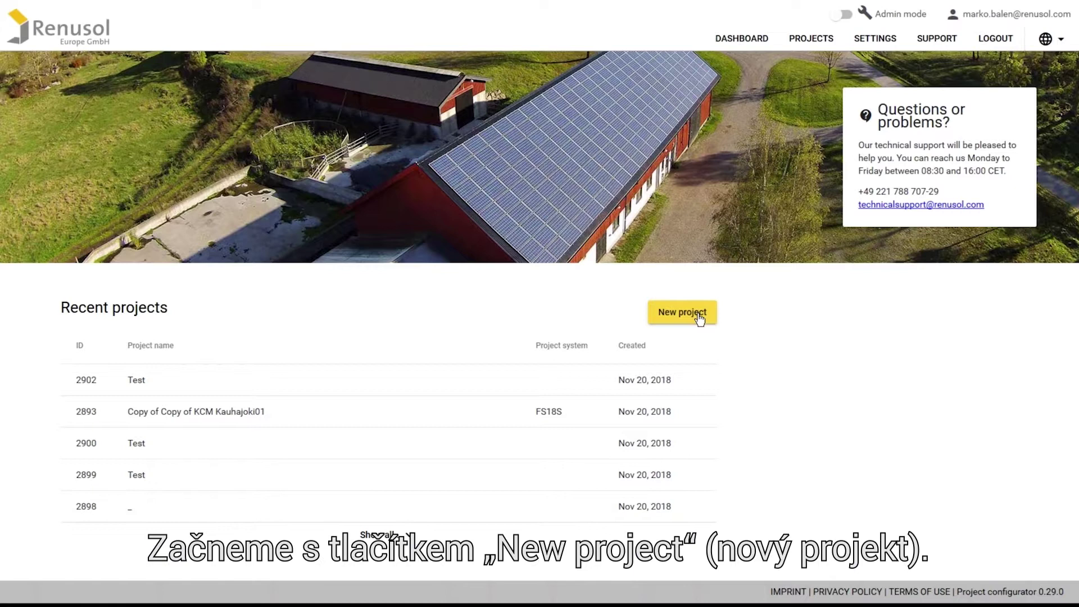
Create project 'Test' with internal project number 1011, leaving fast calculation off.
left_click(699, 316)
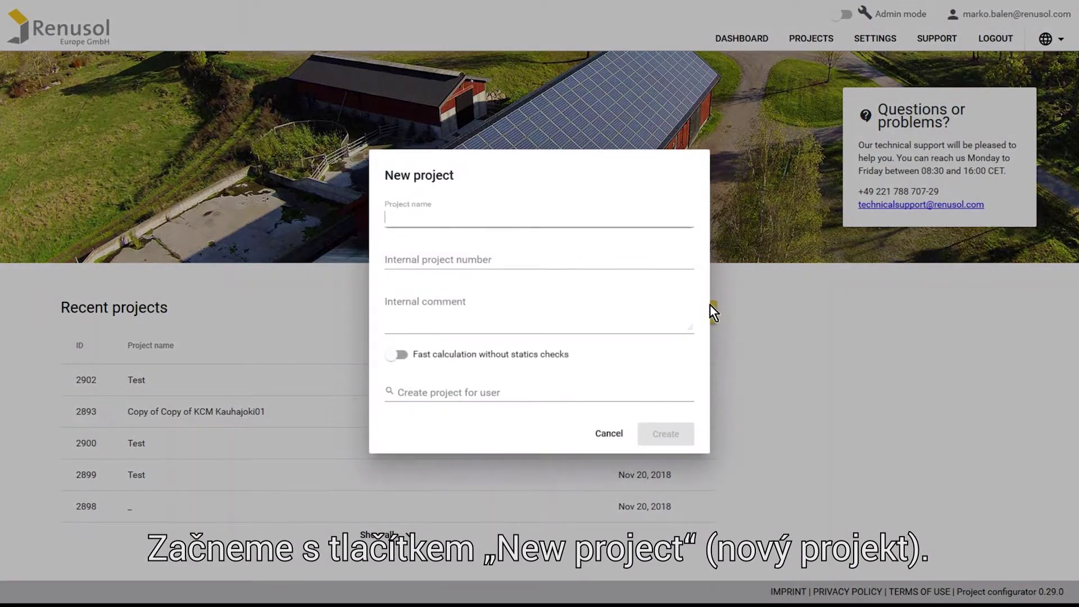
type("Test")
key("Tab")
type("1011")
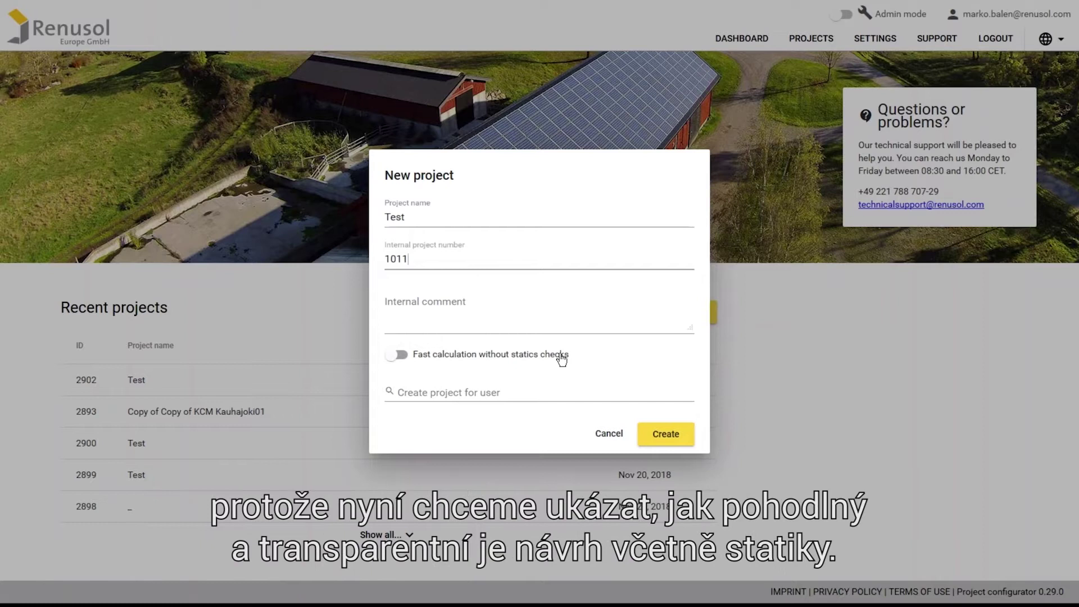
left_click(658, 434)
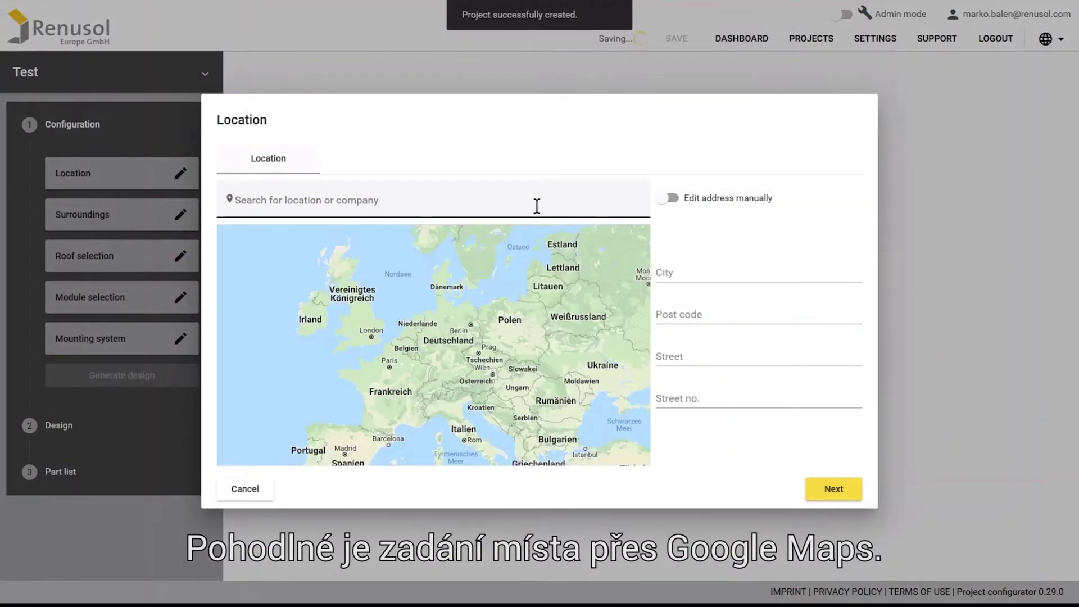
Search 'Big Ben', select the Big Ben, London location, and proceed to Surroundings.
left_click(536, 206)
type("Big Ben")
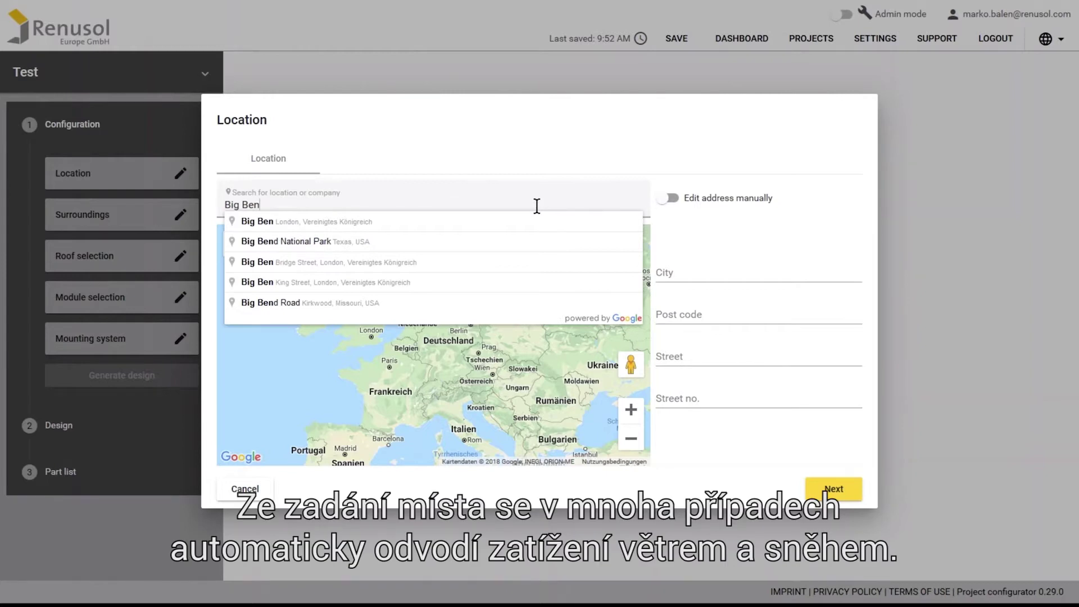
left_click(534, 221)
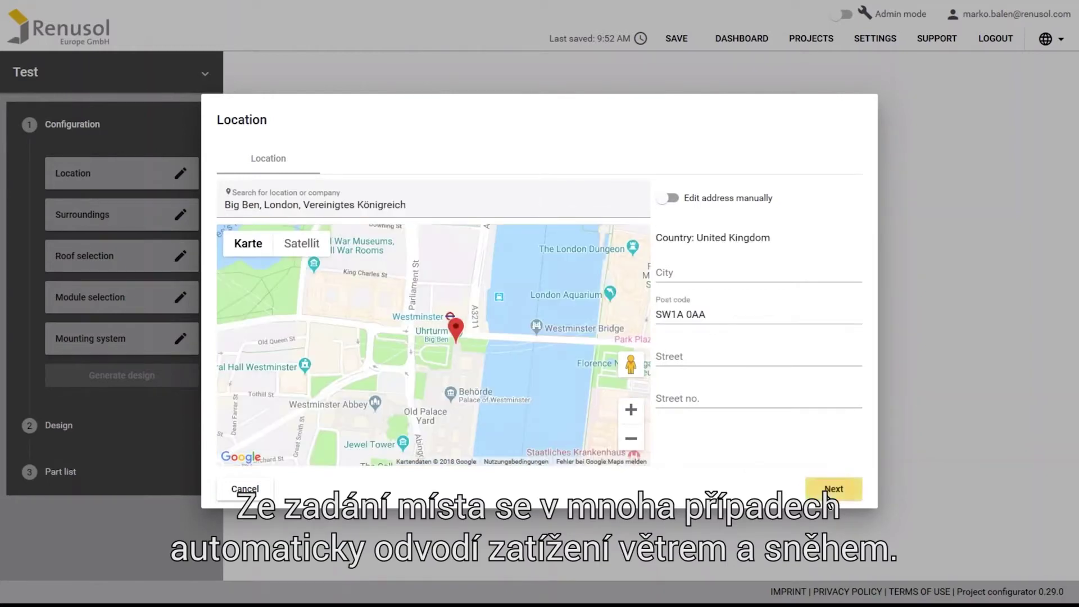
left_click(825, 488)
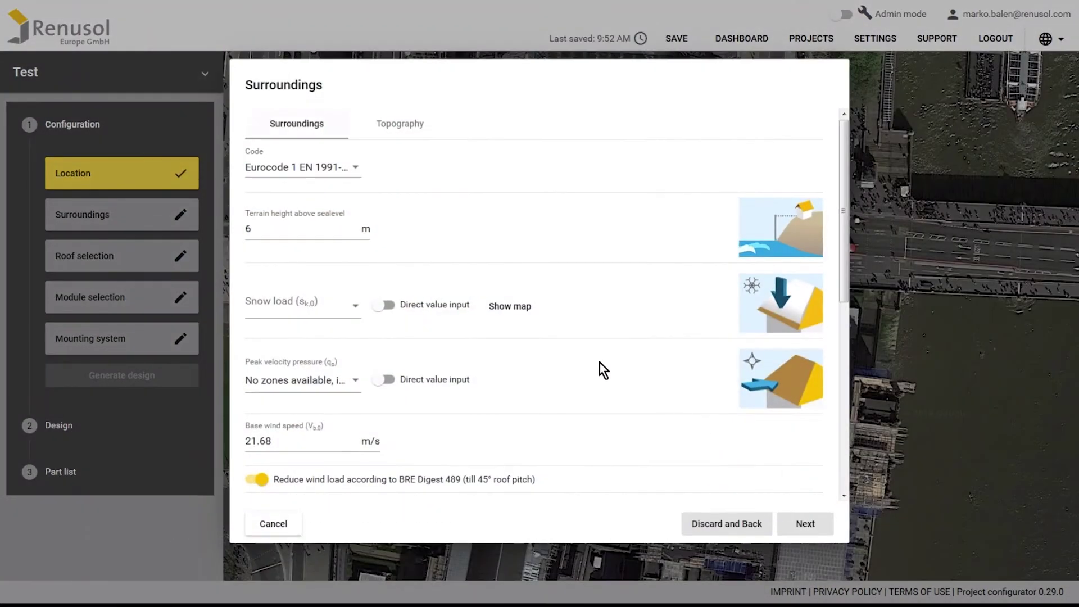
Check the UK snow-load zone map, then choose Zone 3 as the snow load.
left_click(528, 310)
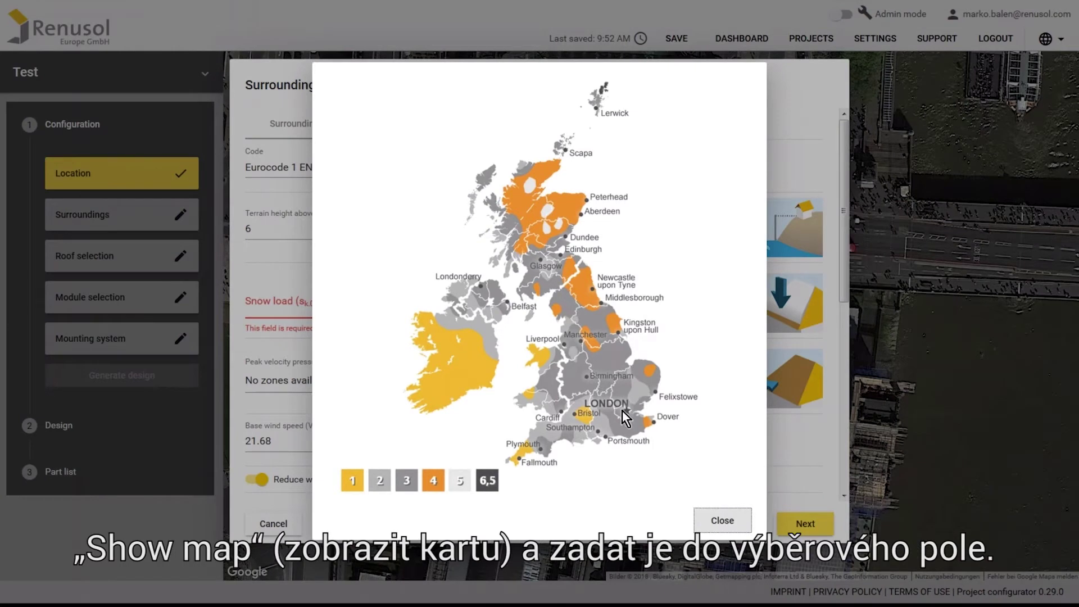
left_click(708, 526)
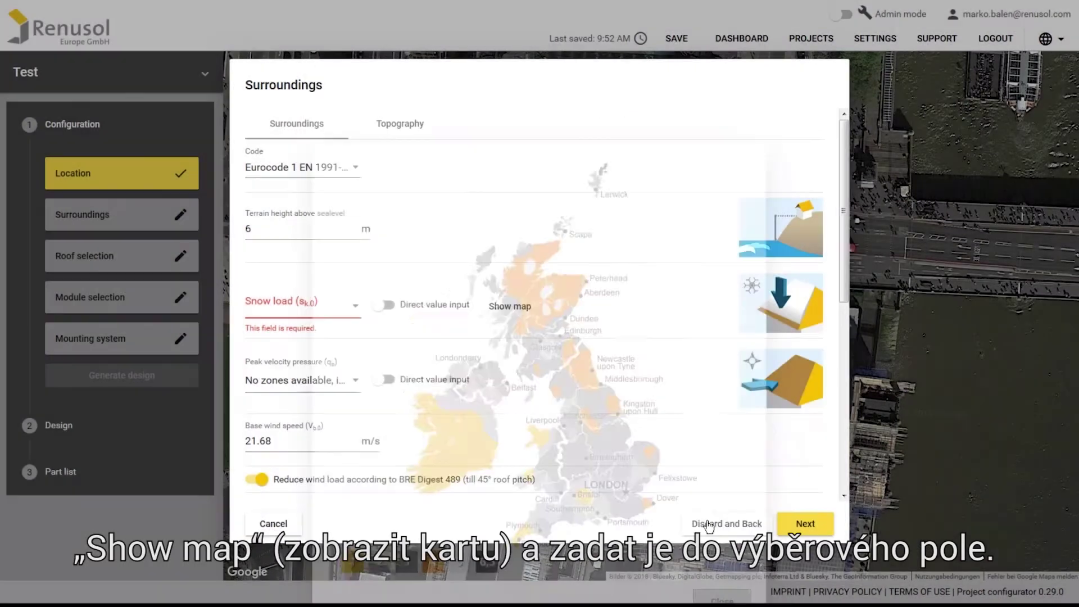
left_click(359, 311)
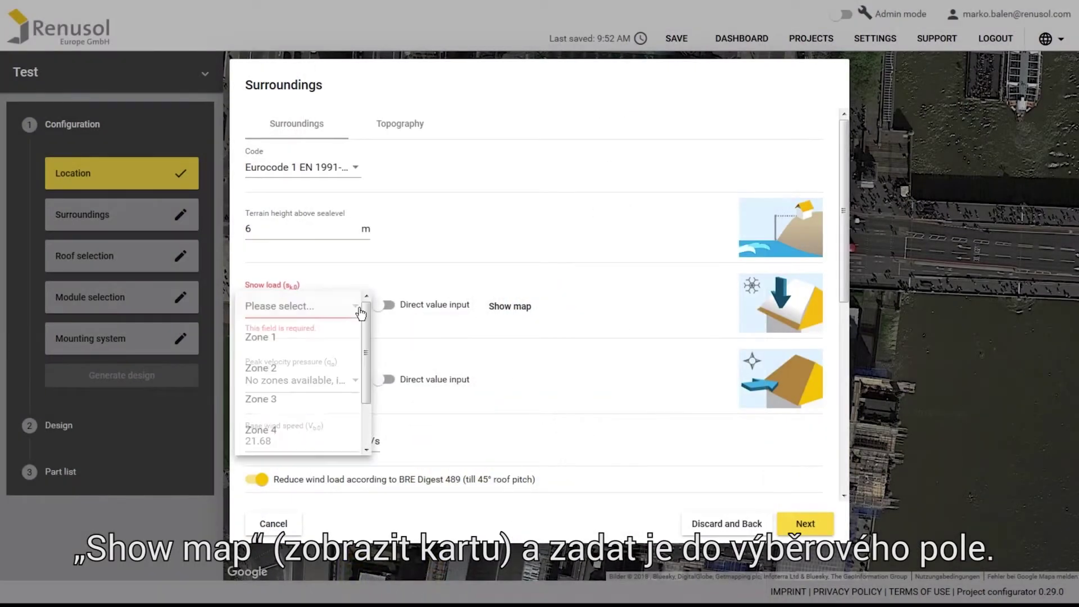
left_click(339, 398)
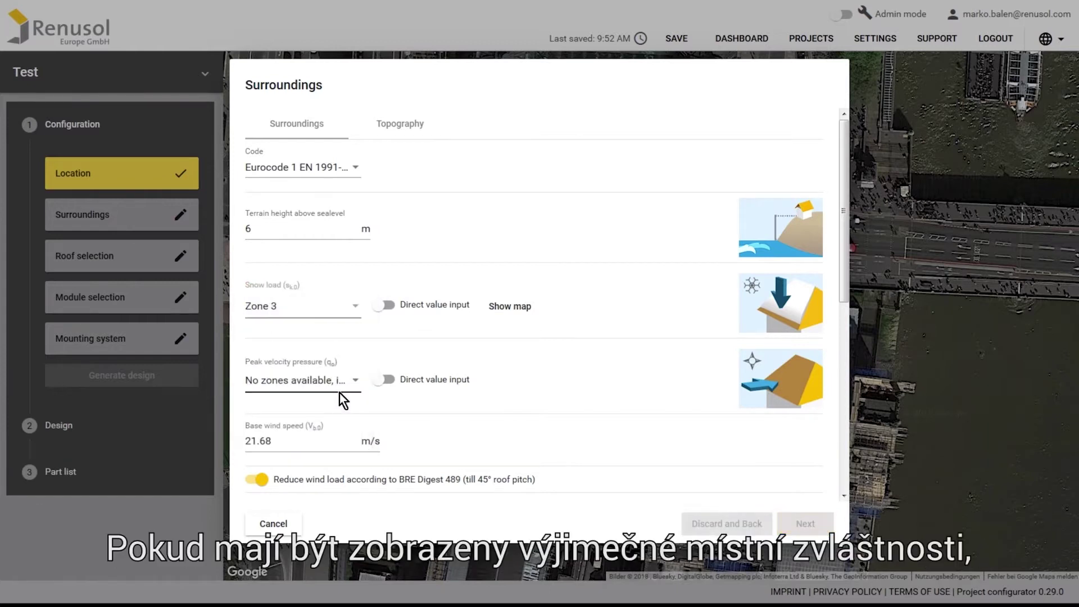
scroll(346, 388, "down", 2)
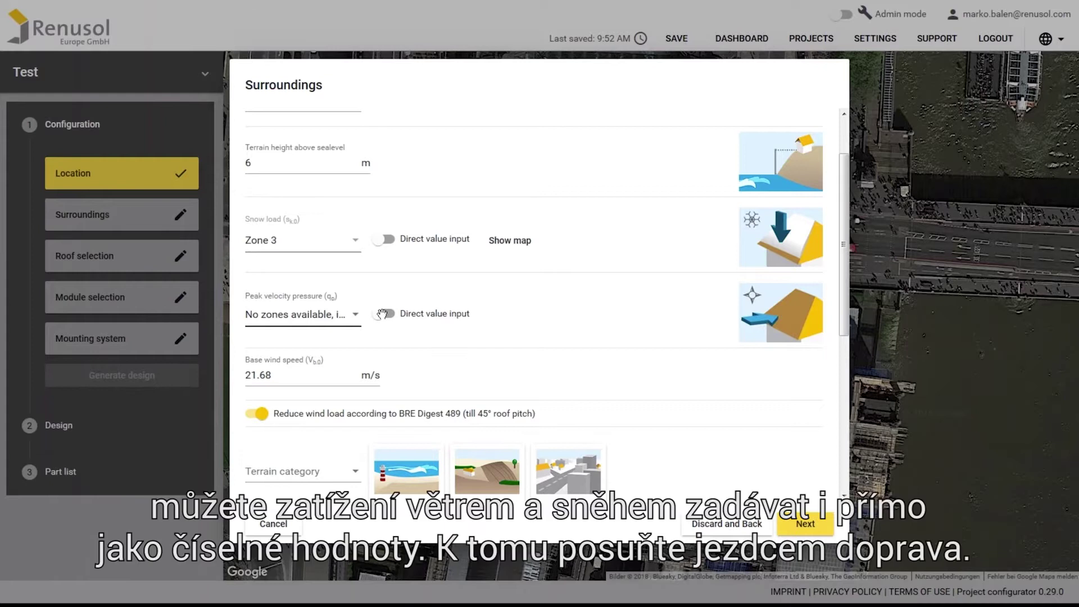
Enter peak velocity pressure directly as 1,0 kN/m² and choose normal surroundings.
left_click(382, 314)
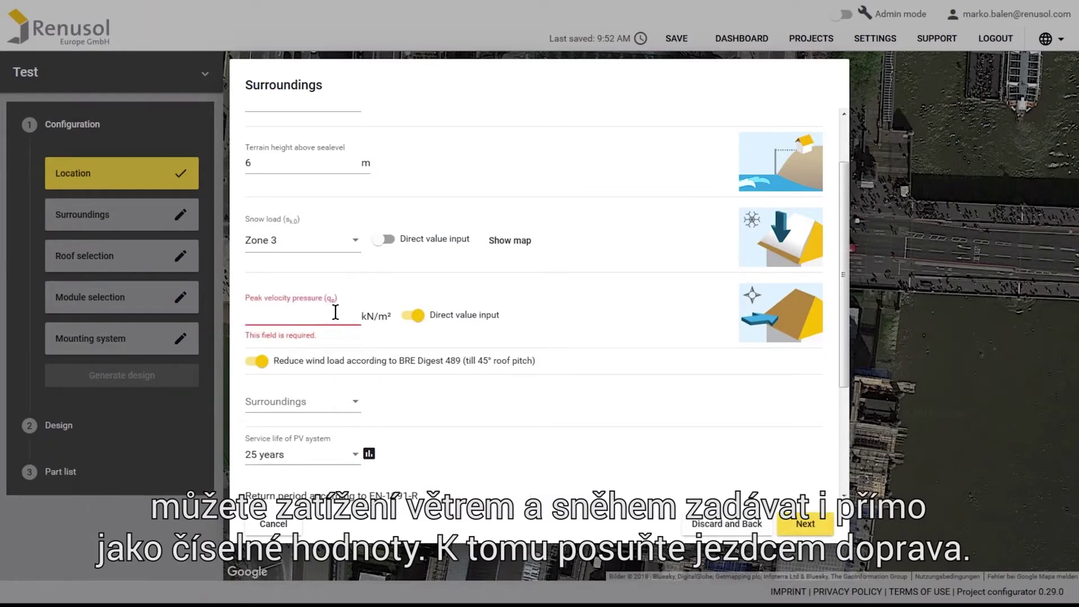
type("1,0")
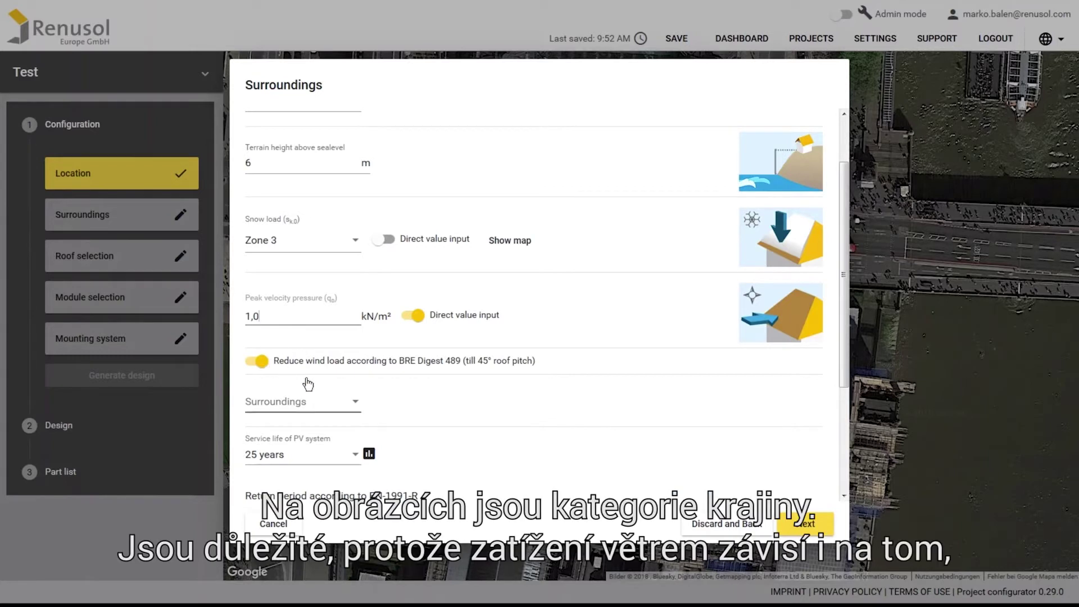
left_click(357, 408)
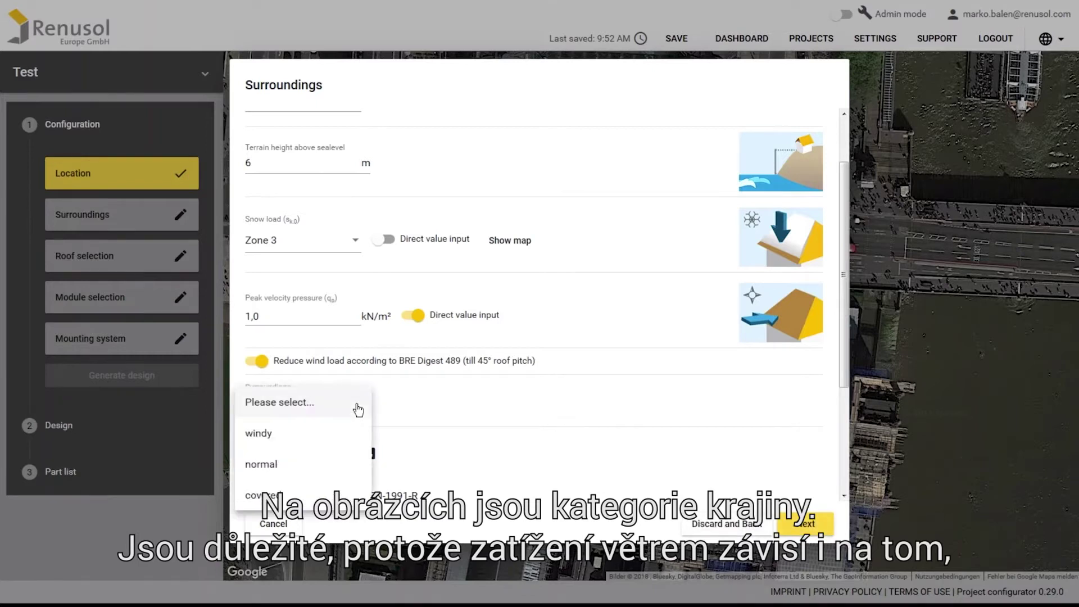
left_click(344, 462)
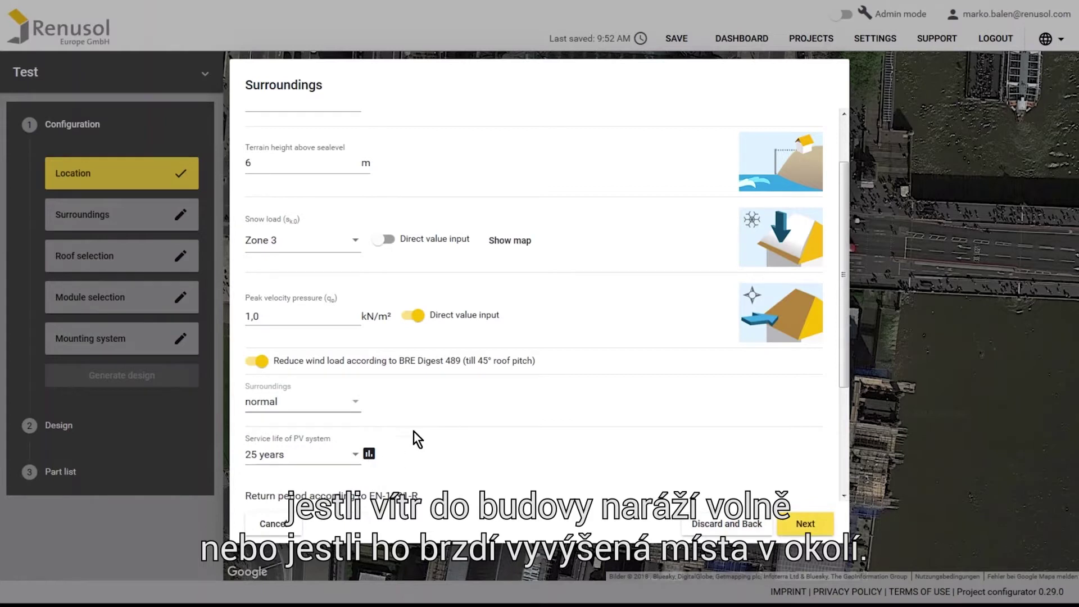
Set the PV service life to 25 years and failure consequence class to 2.
scroll(419, 415, "down", 2)
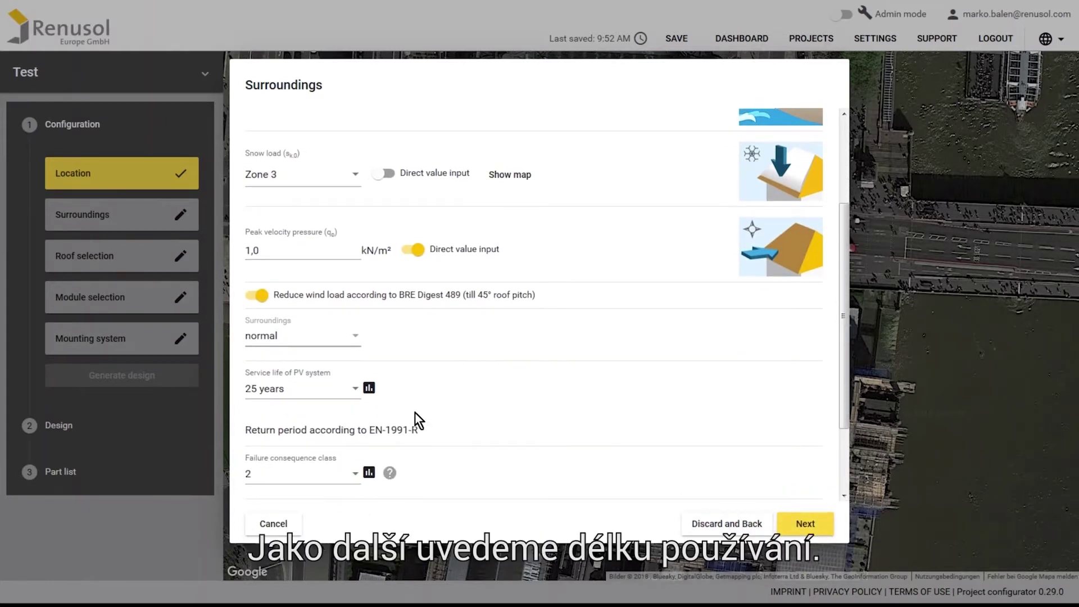
left_click(355, 390)
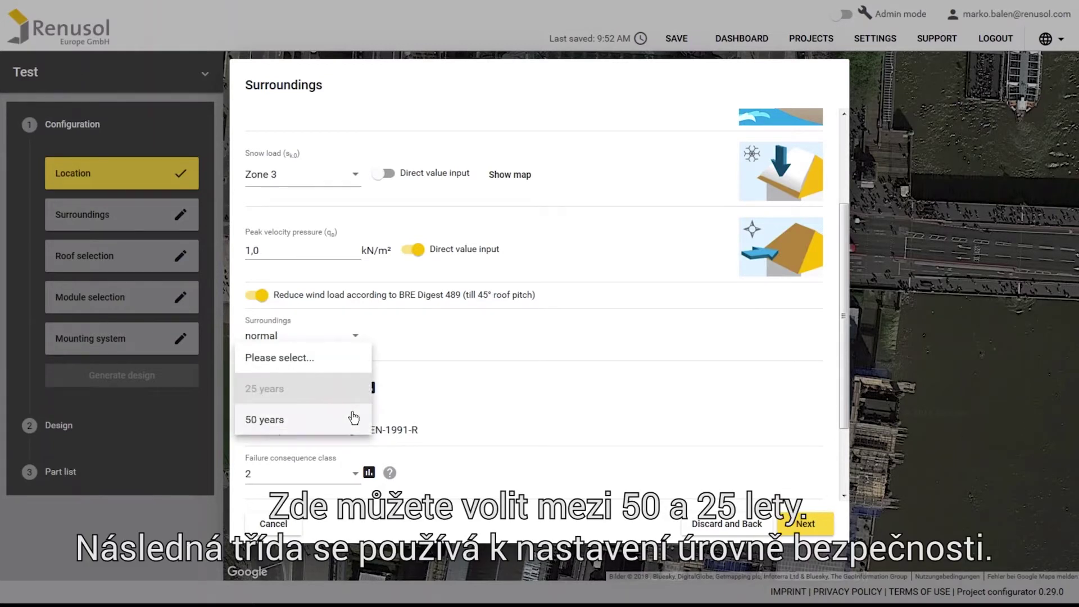
left_click(355, 397)
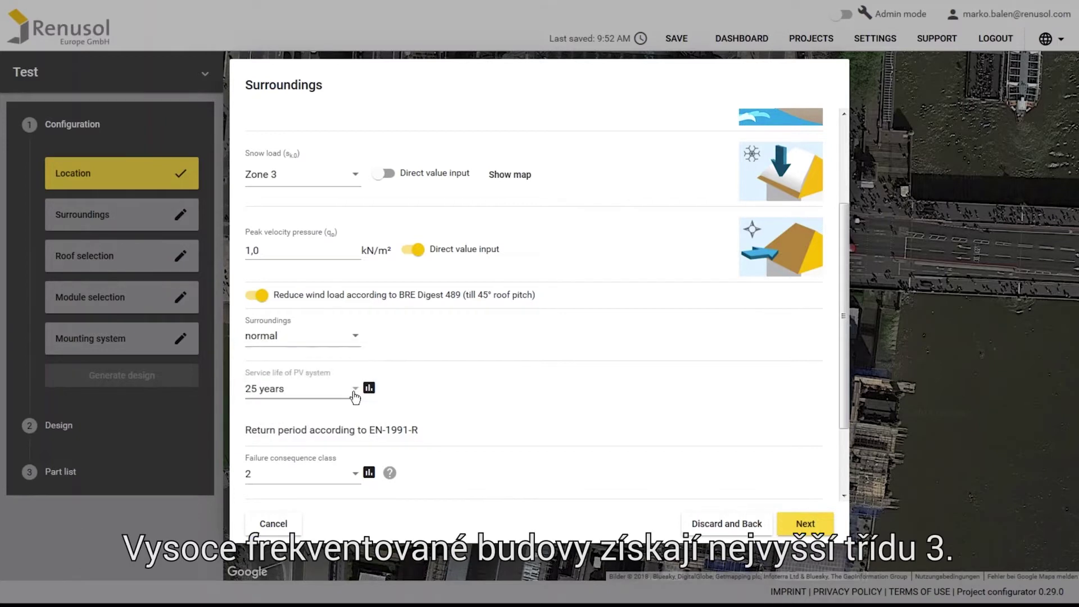
scroll(355, 397, "down", 2)
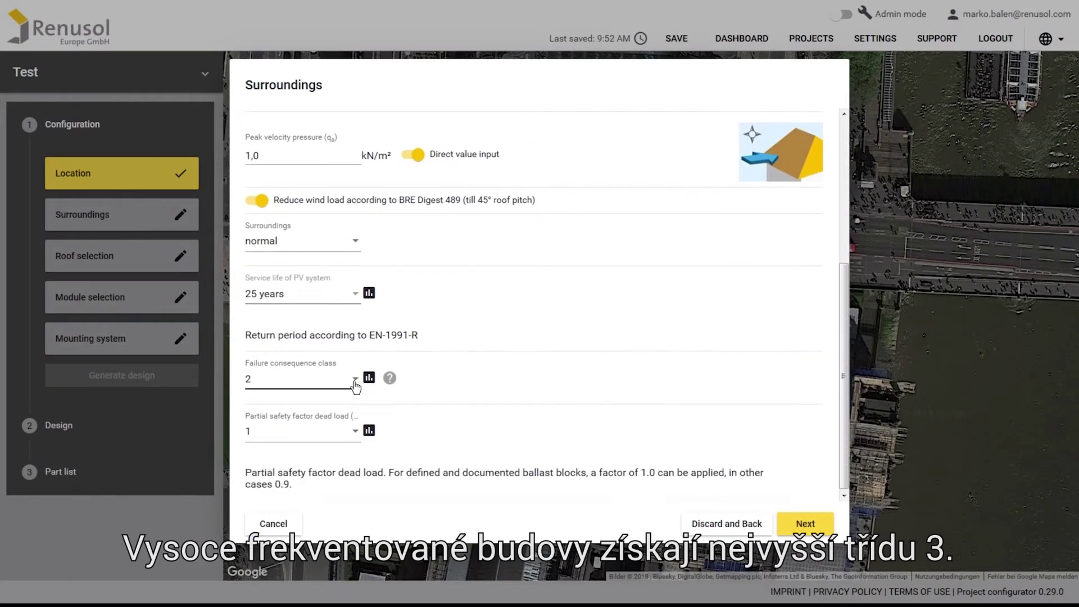
left_click(355, 386)
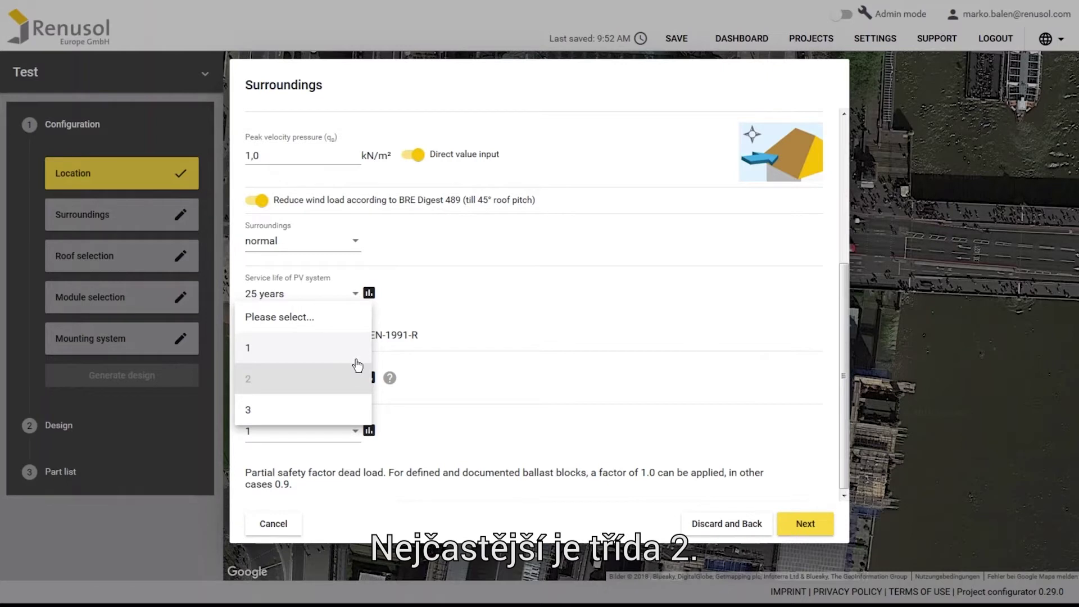
left_click(358, 381)
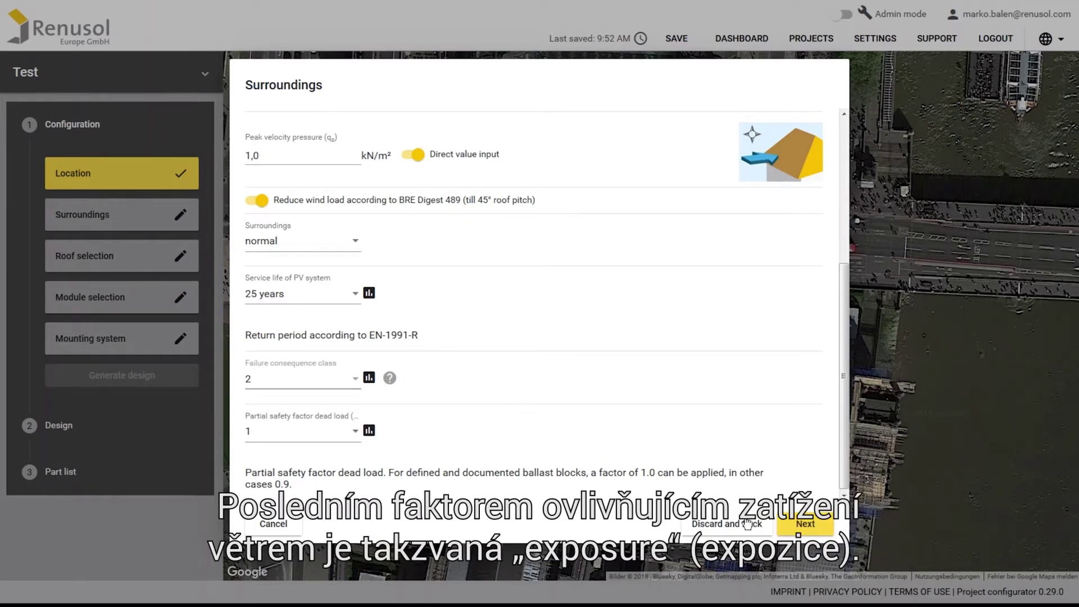
On the Topography page, set topography to Not exposed.
left_click(792, 530)
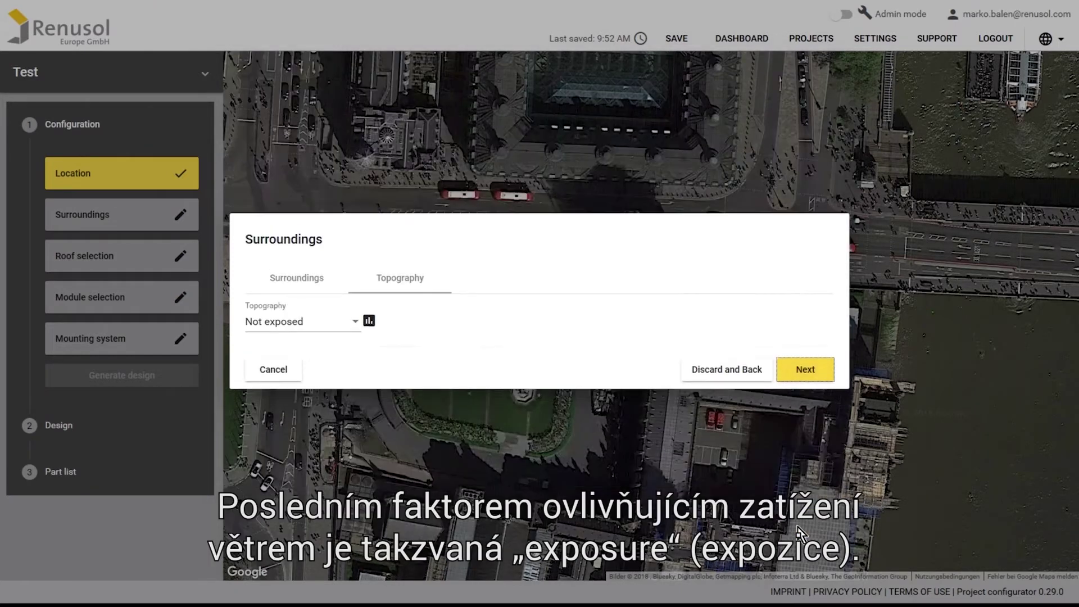
left_click(356, 322)
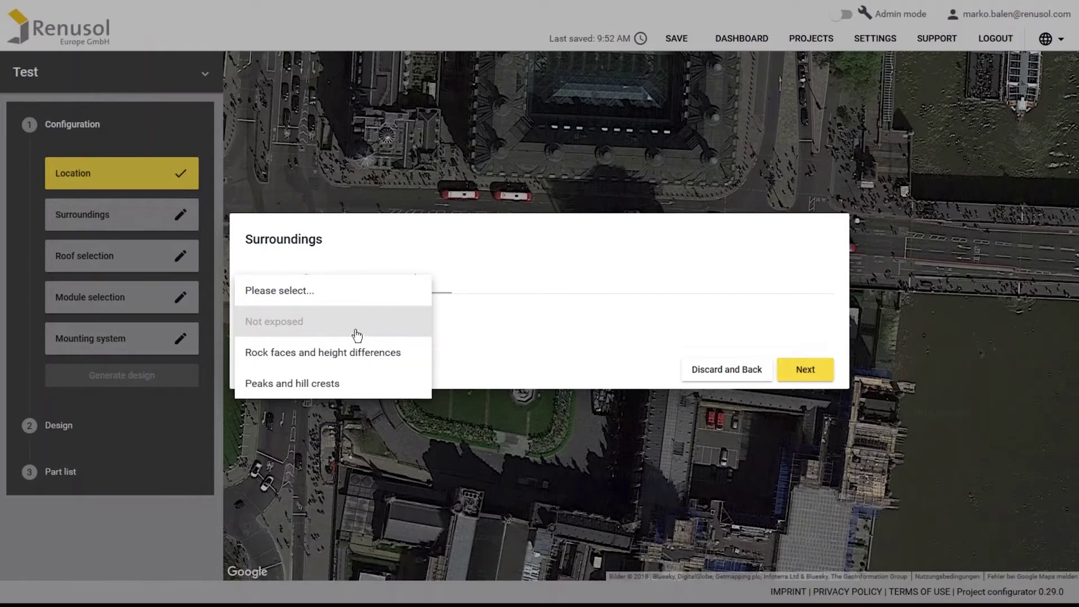
left_click(356, 335)
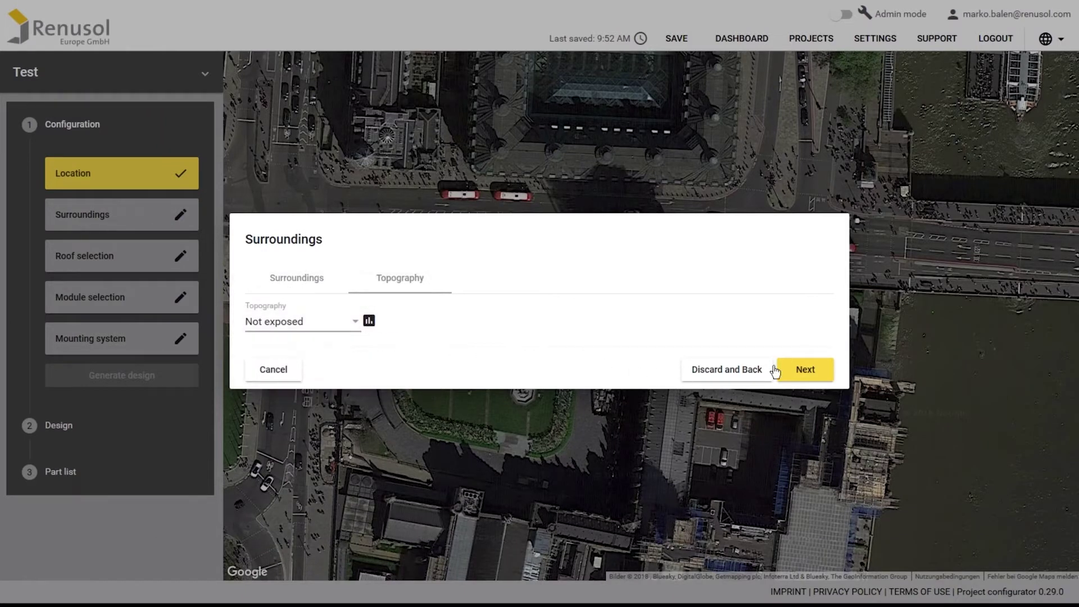
Choose a gable roof, keeping its 10 m by 5 m, 30°, 8 m height dimensions.
left_click(815, 373)
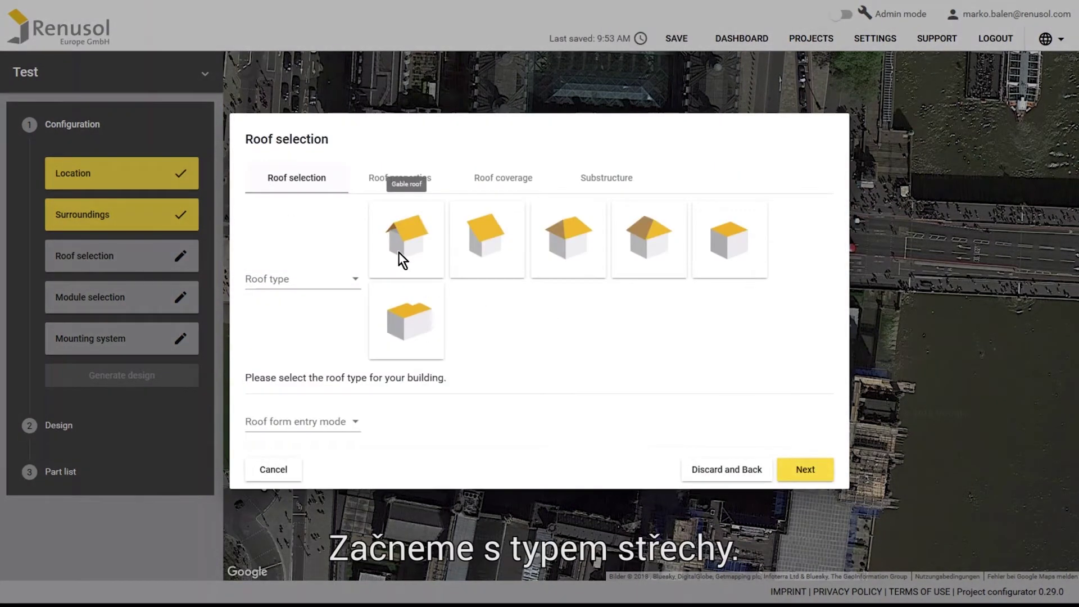
left_click(399, 253)
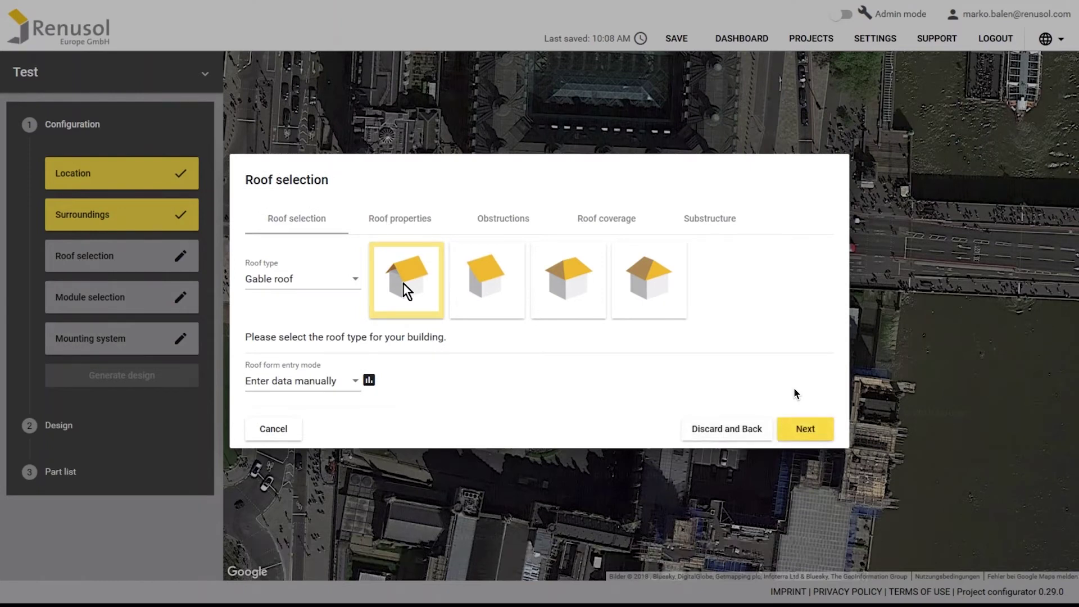
left_click(402, 225)
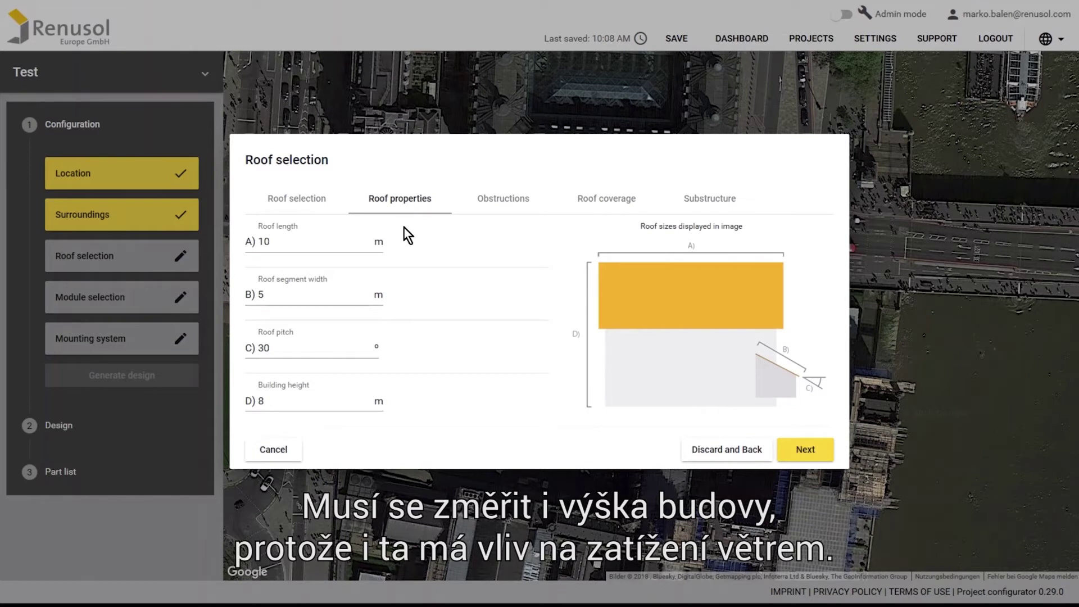
left_click(796, 447)
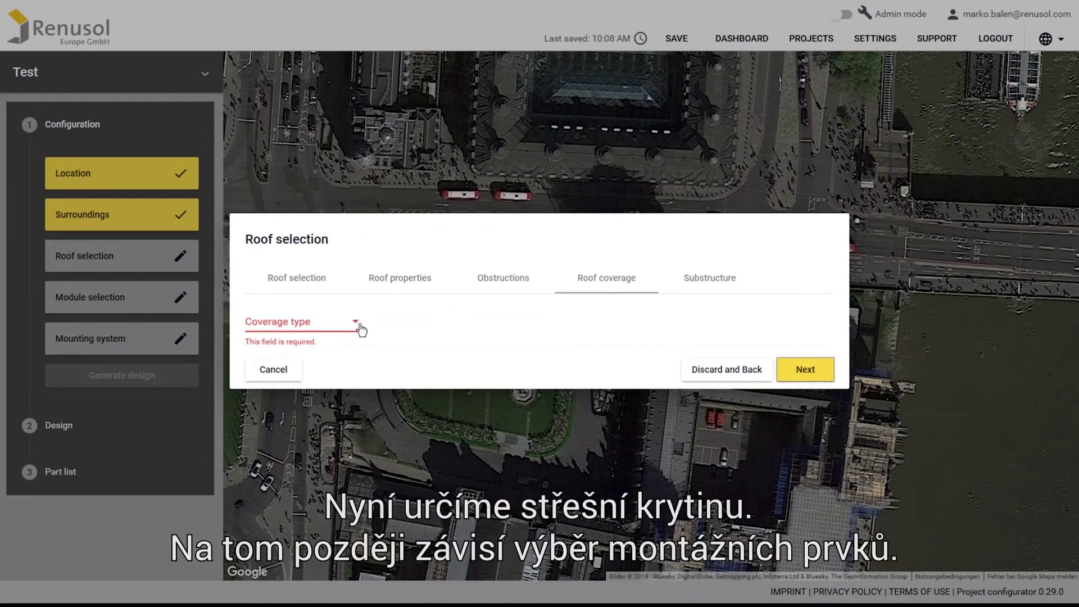
Set roof coverage to Tile roof with default battens, reaching the wooden-rafter substructure defaults.
left_click(357, 324)
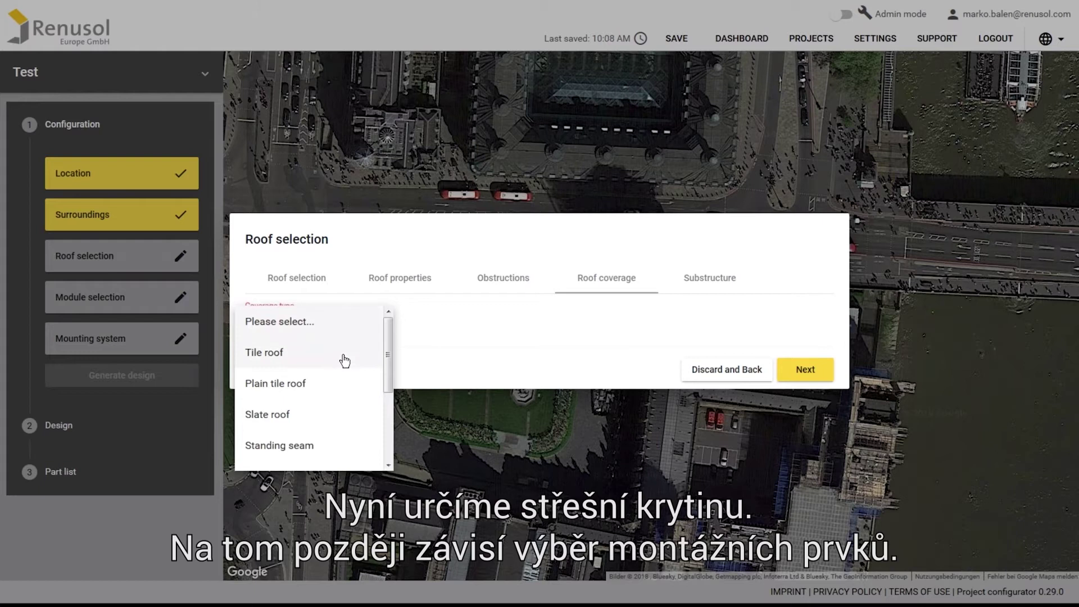
left_click(344, 355)
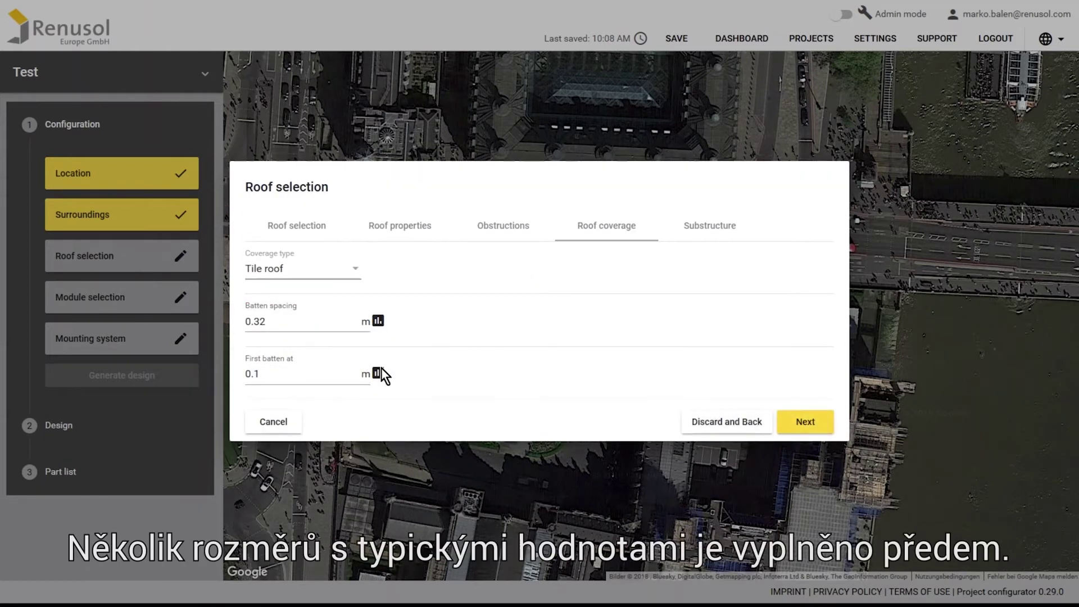
mouse_move(380, 374)
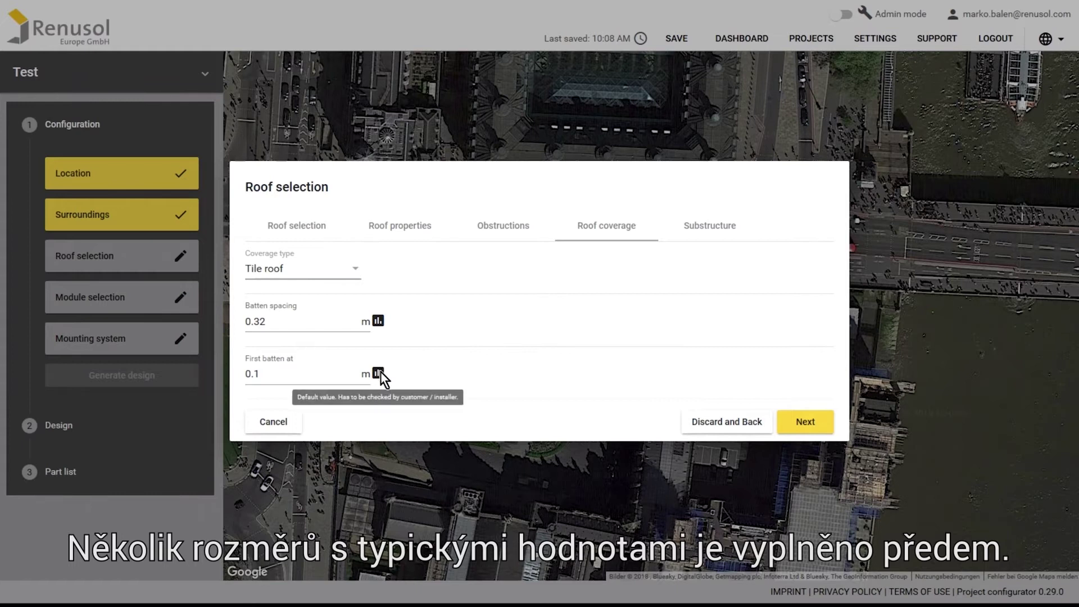
left_click(798, 425)
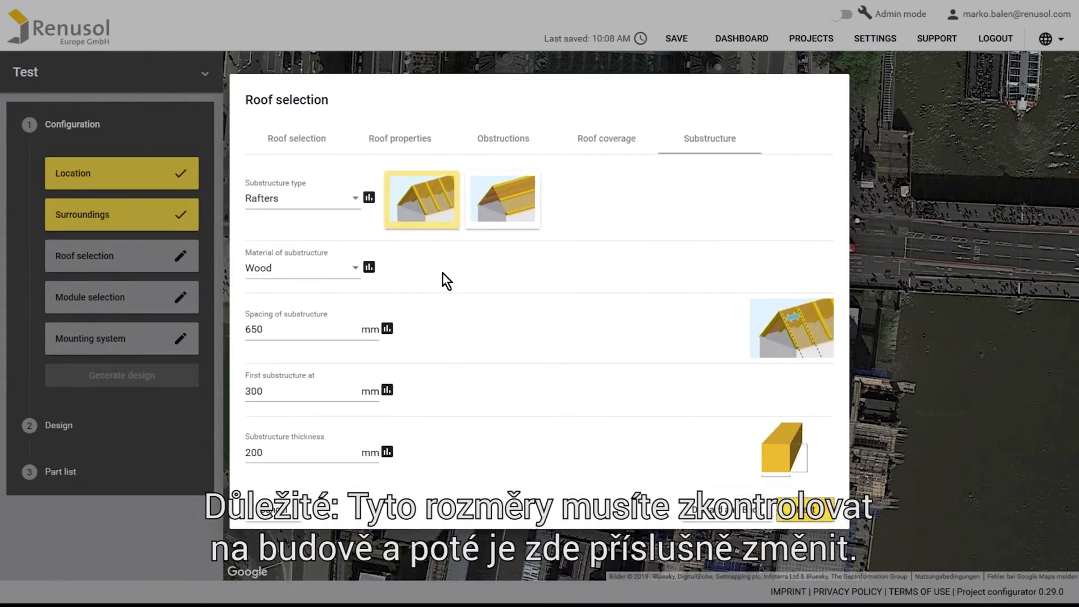
mouse_move(372, 268)
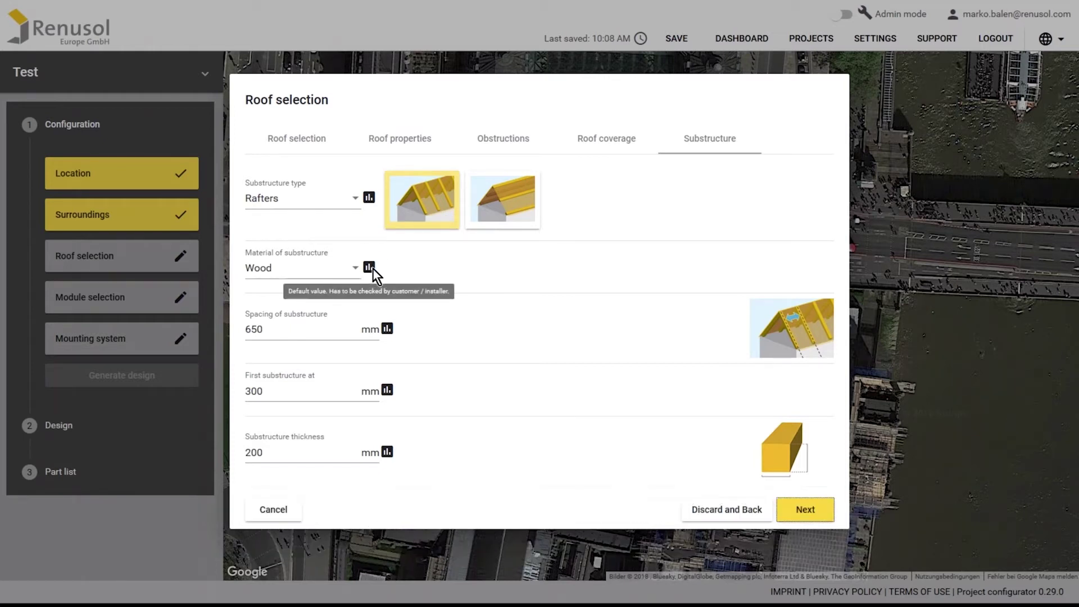
mouse_move(390, 325)
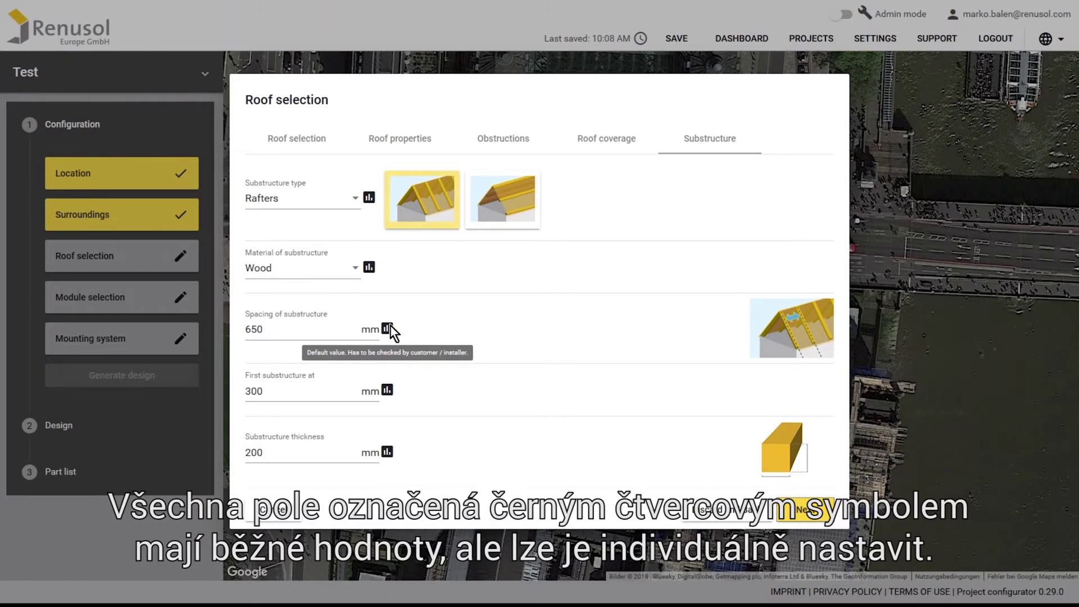
Select Test Module by Test Manufacturer (1660×990 mm, 255 Wpeak) from the module manager.
left_click(801, 517)
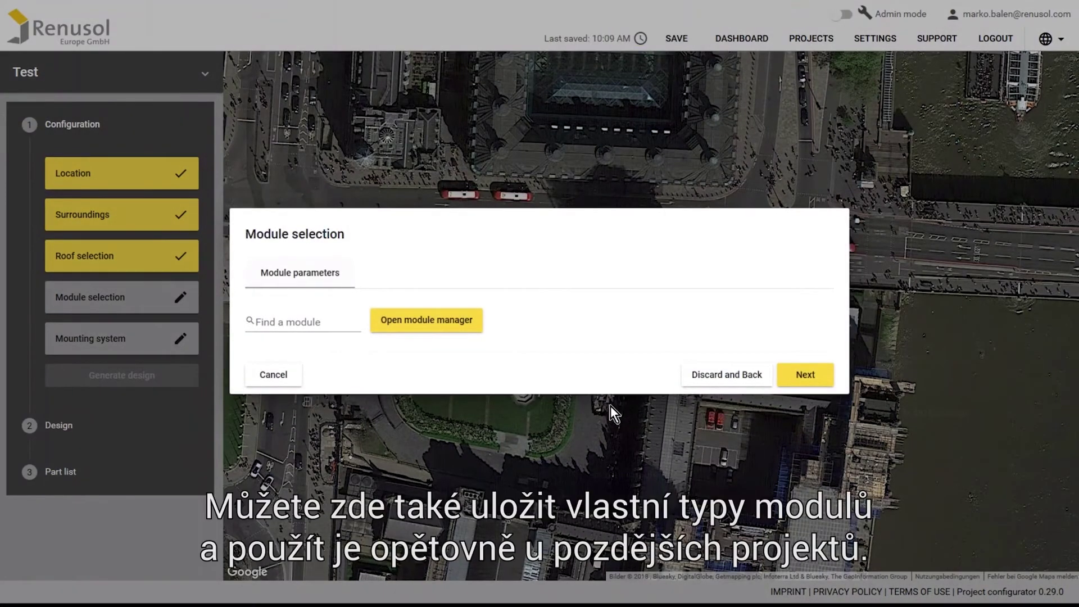
left_click(473, 325)
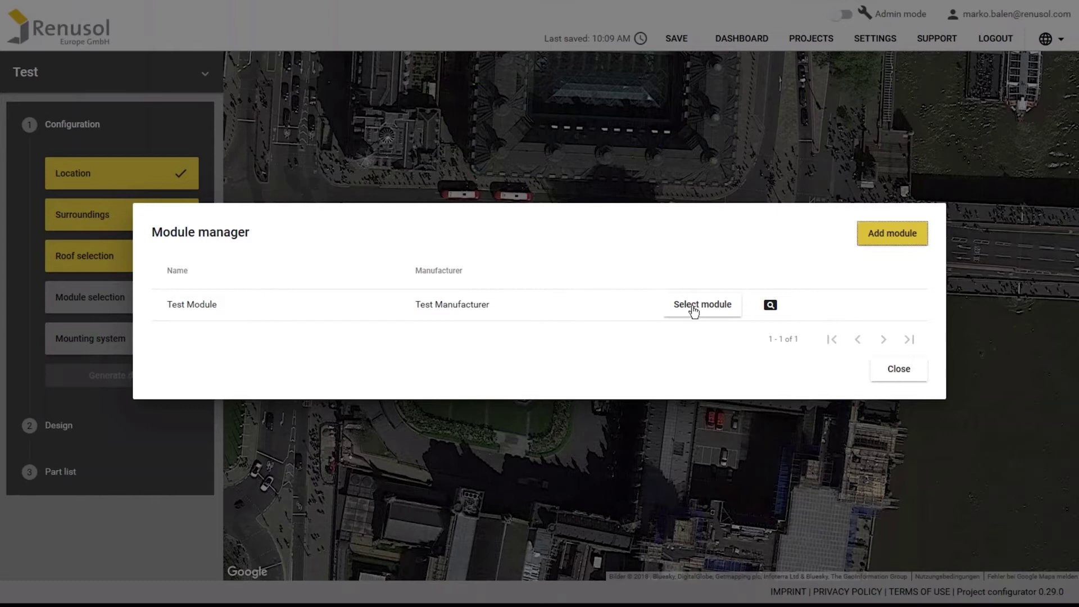
left_click(730, 305)
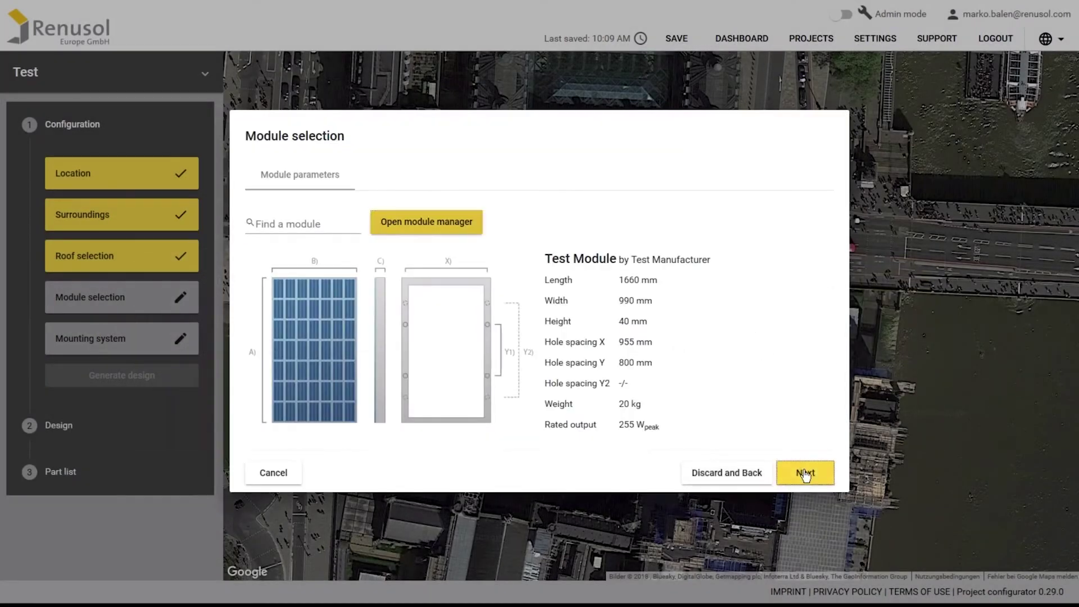
left_click(805, 470)
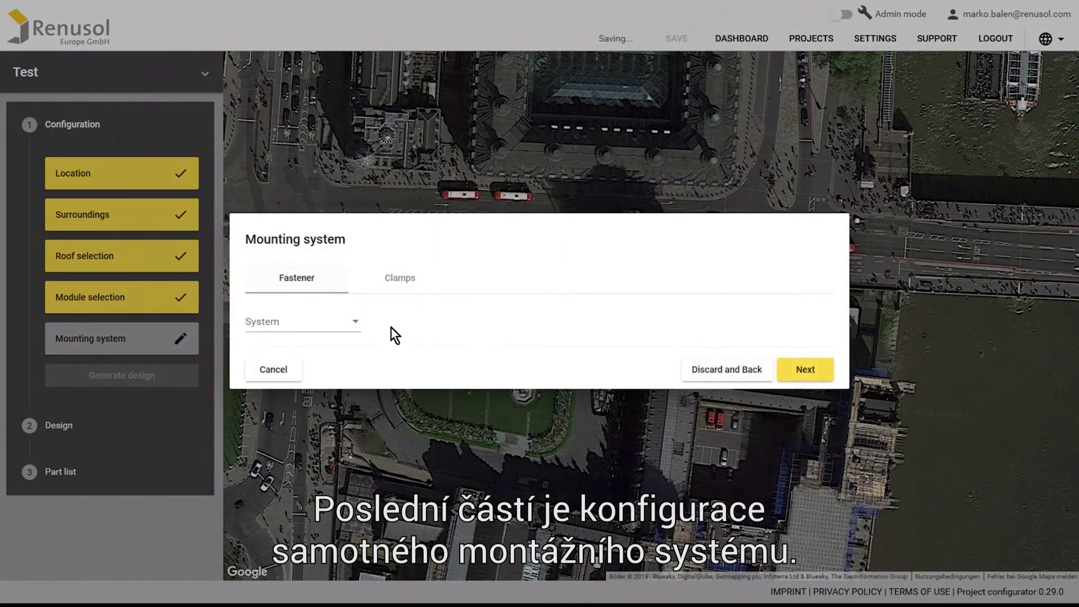
Choose System VarioSole+ with Portrait mounting direction, keeping aluminium roof hooks.
left_click(355, 328)
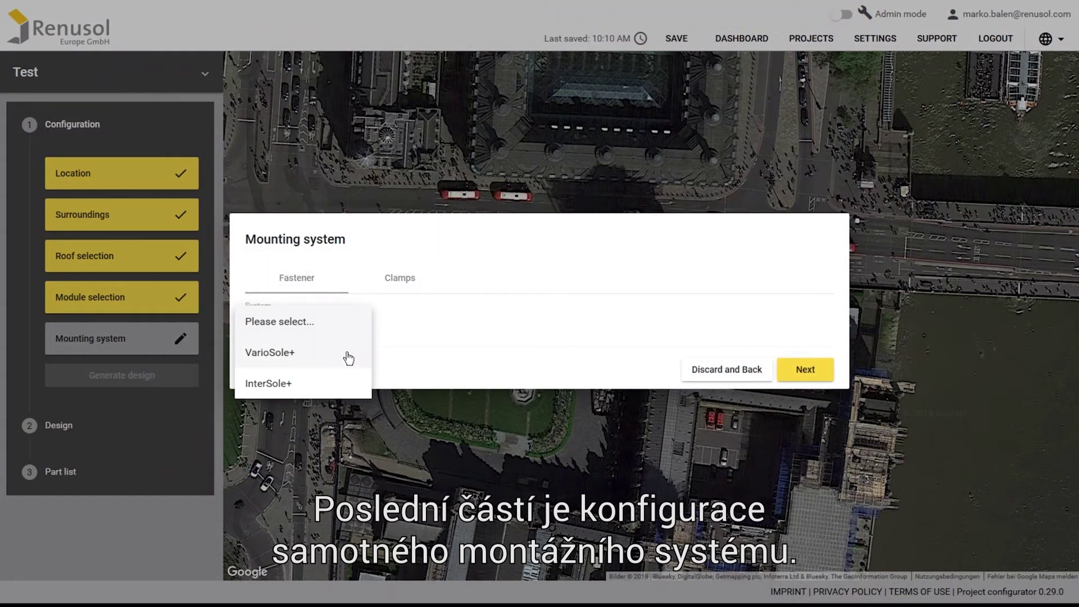
left_click(349, 356)
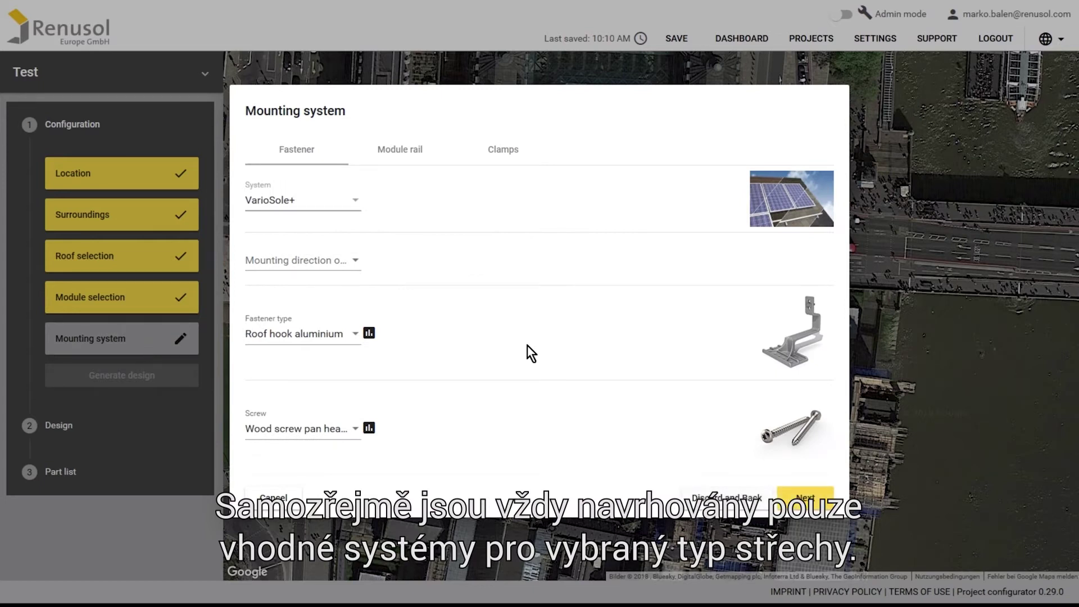
left_click(357, 260)
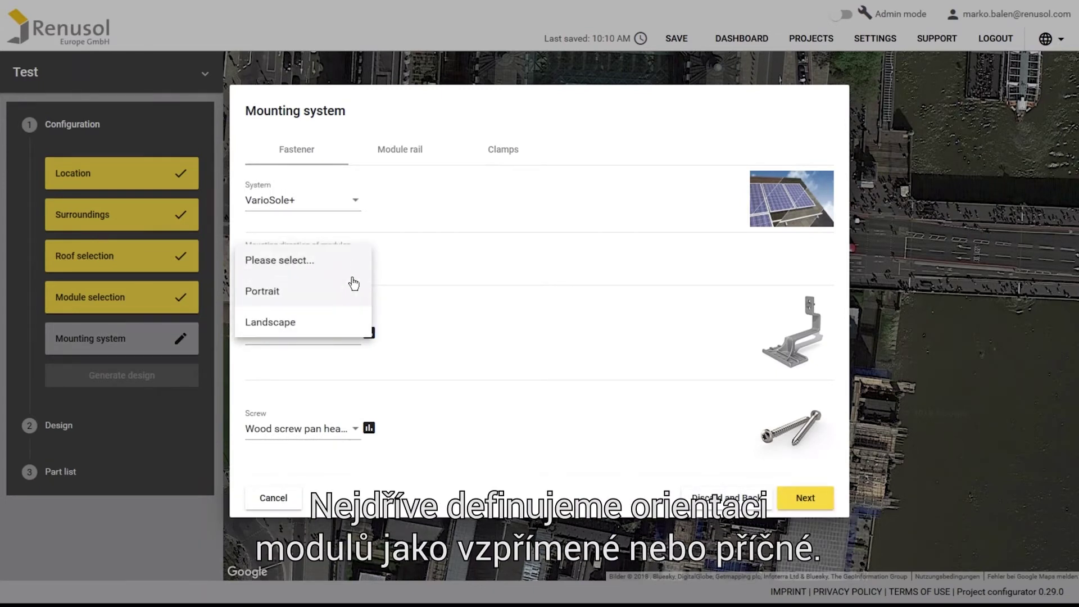
left_click(349, 293)
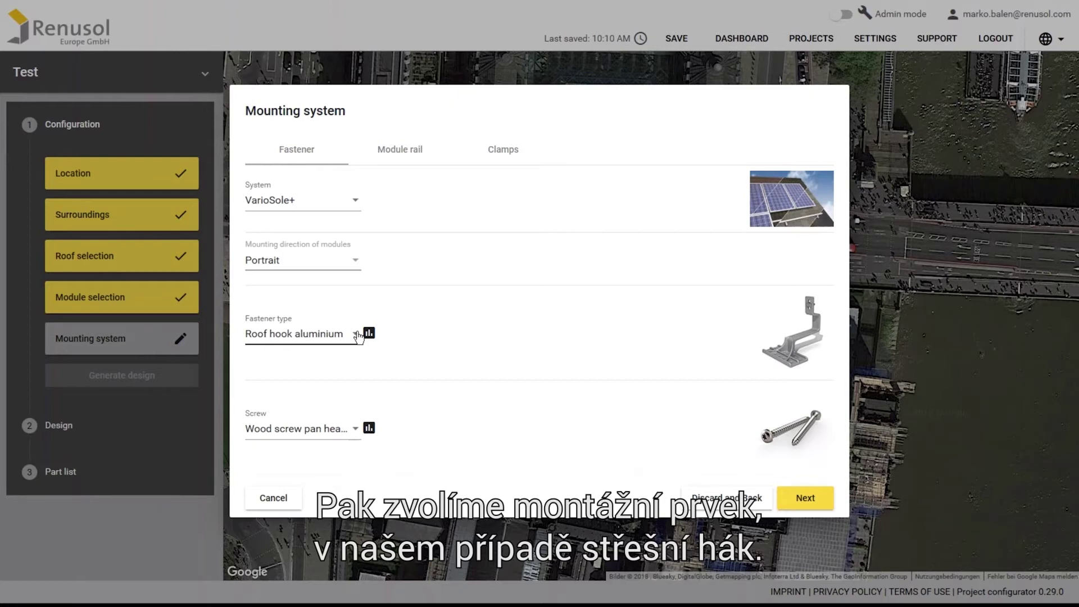
left_click(802, 498)
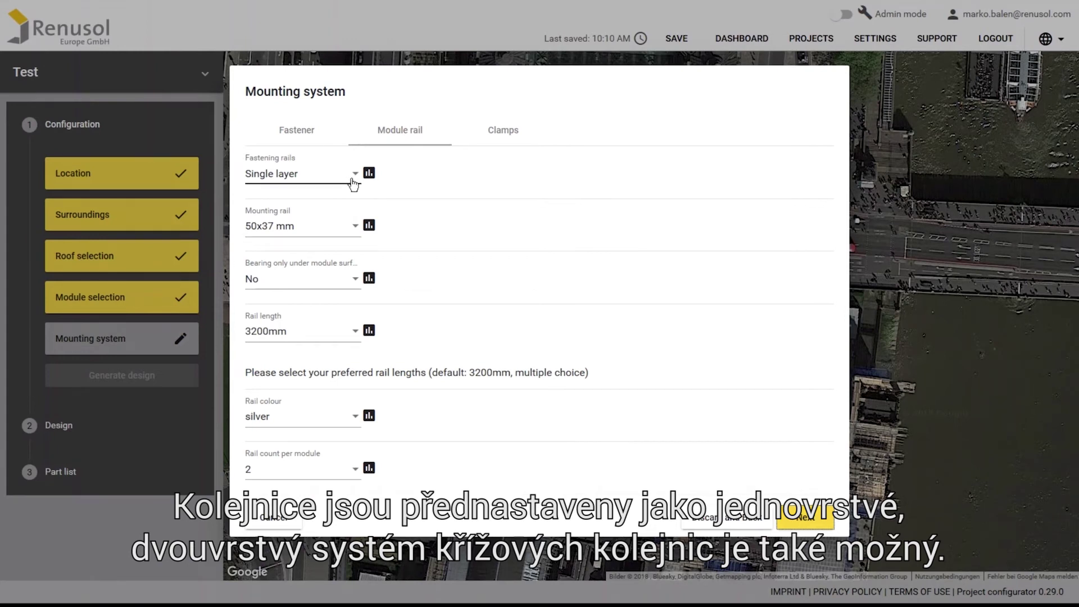
Select the 50x37 mm mounting rail and allow rail lengths of 3200mm and 4200mm.
left_click(355, 227)
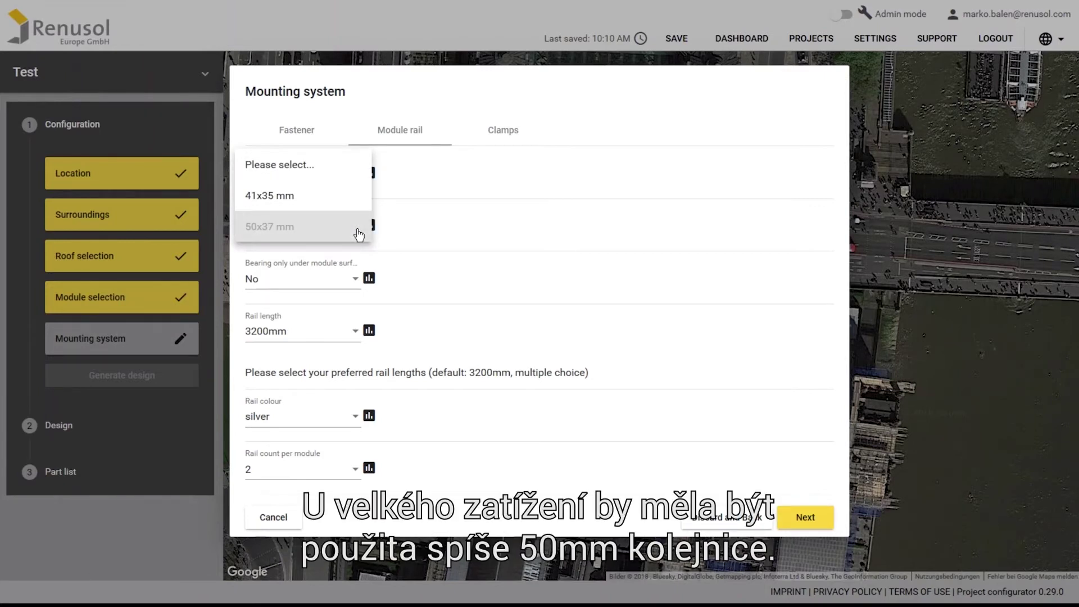
left_click(358, 227)
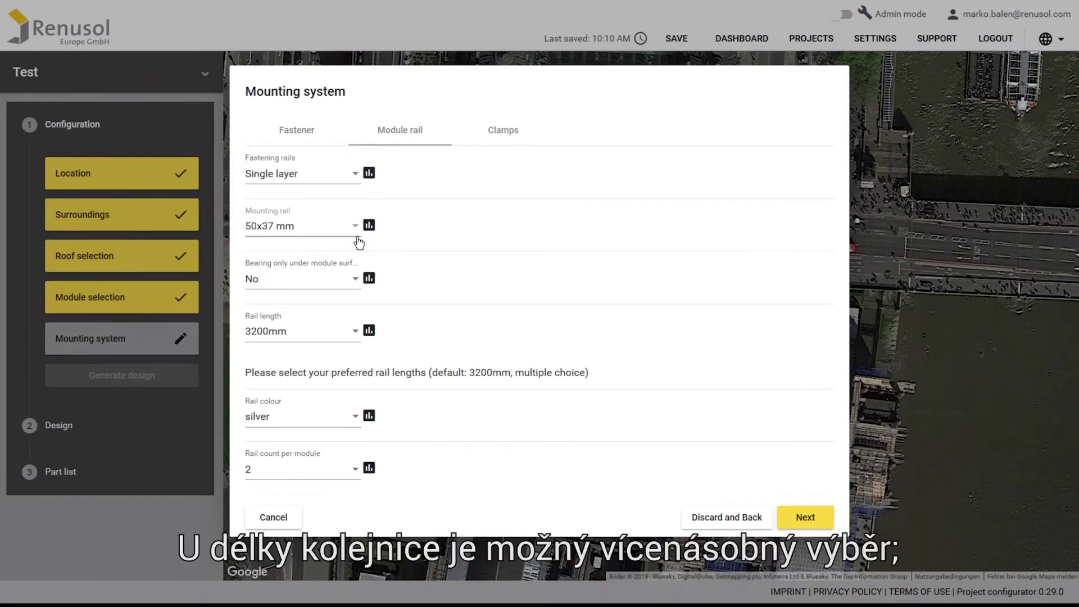
left_click(355, 335)
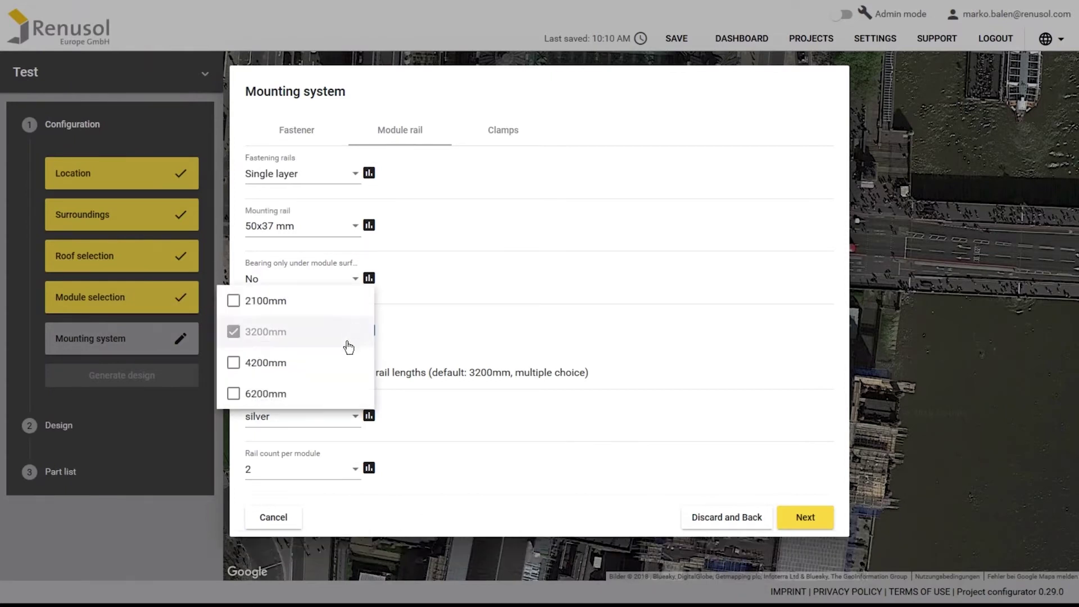
left_click(342, 370)
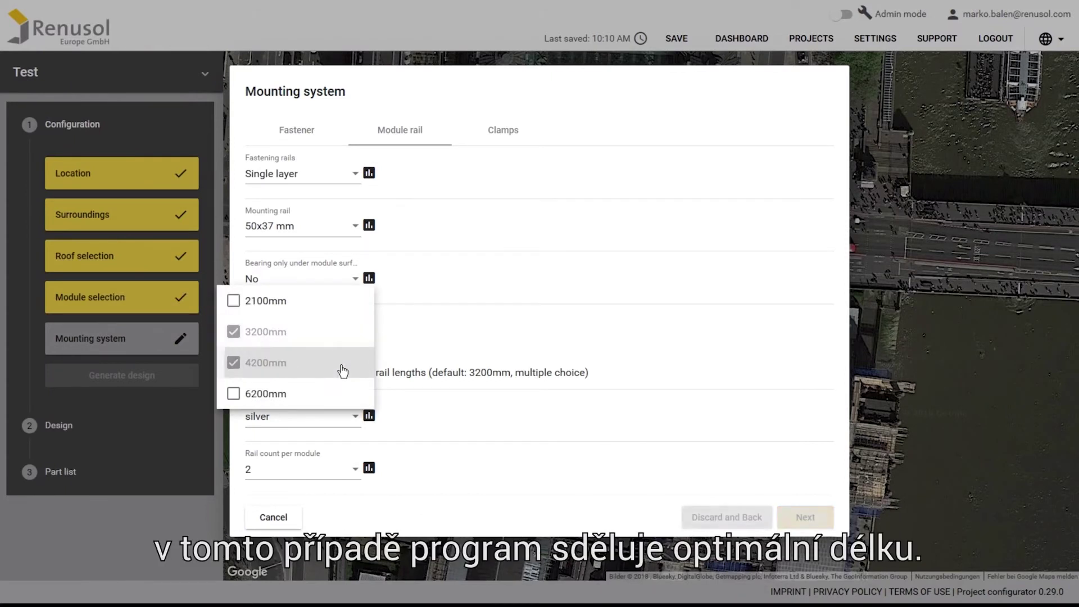
left_click(416, 335)
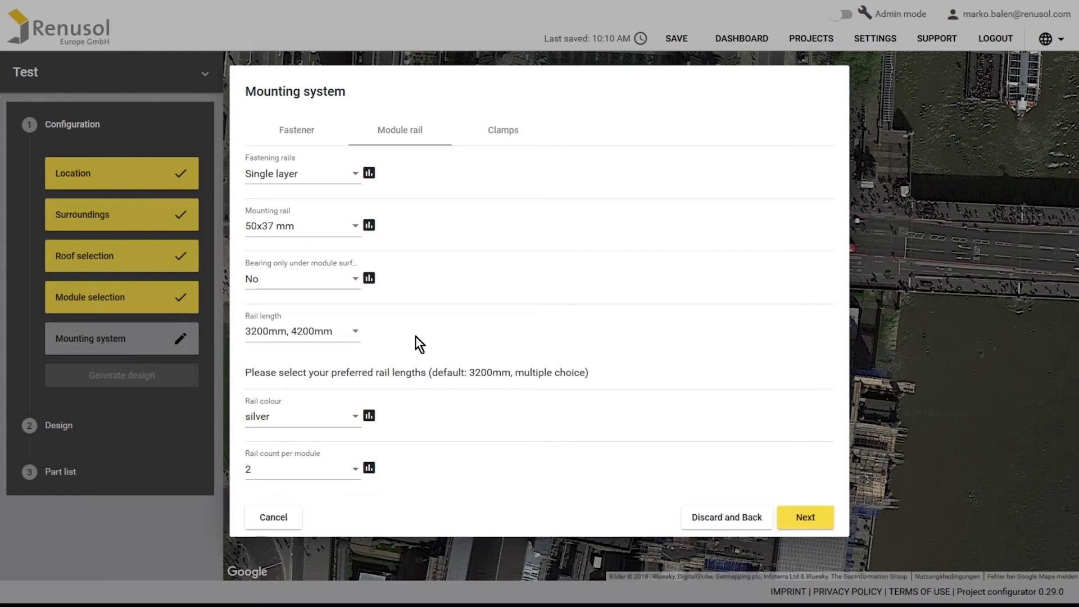
Keep silver as the rail colour and continue to the Clamps page.
left_click(359, 416)
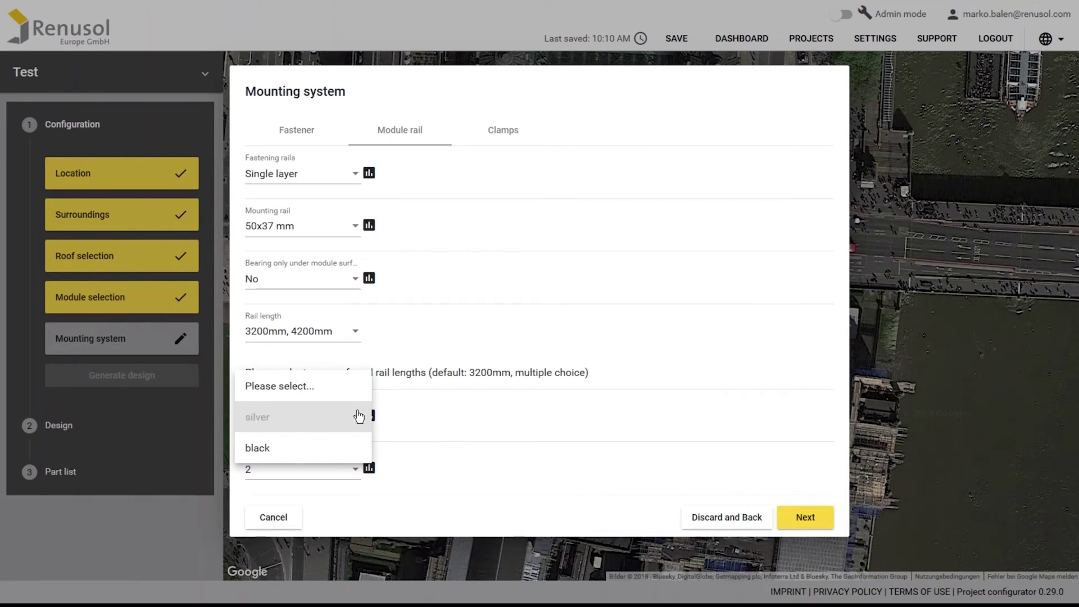
left_click(359, 416)
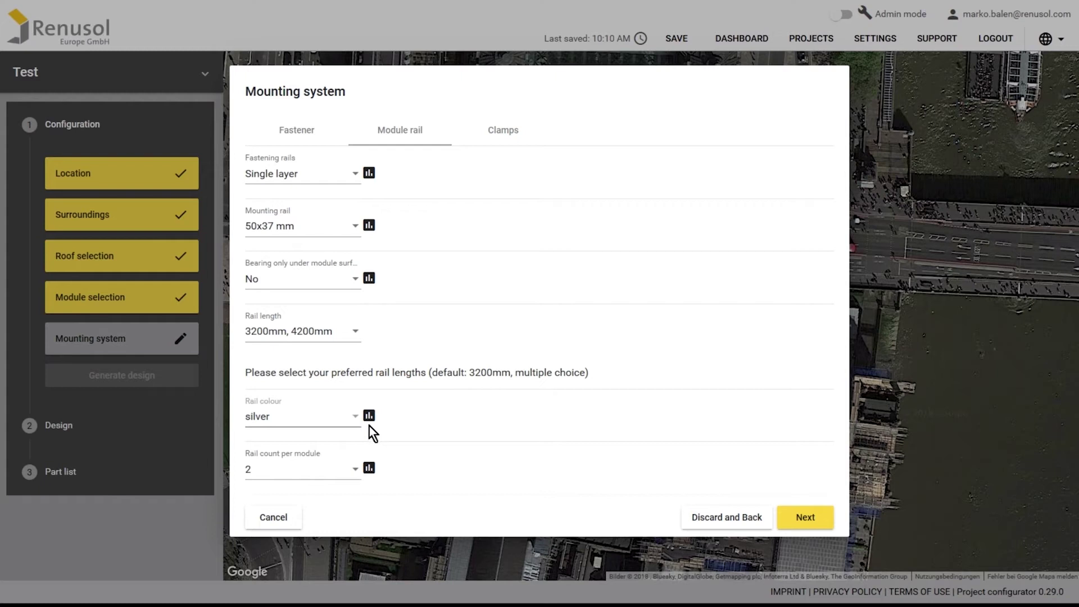
left_click(794, 519)
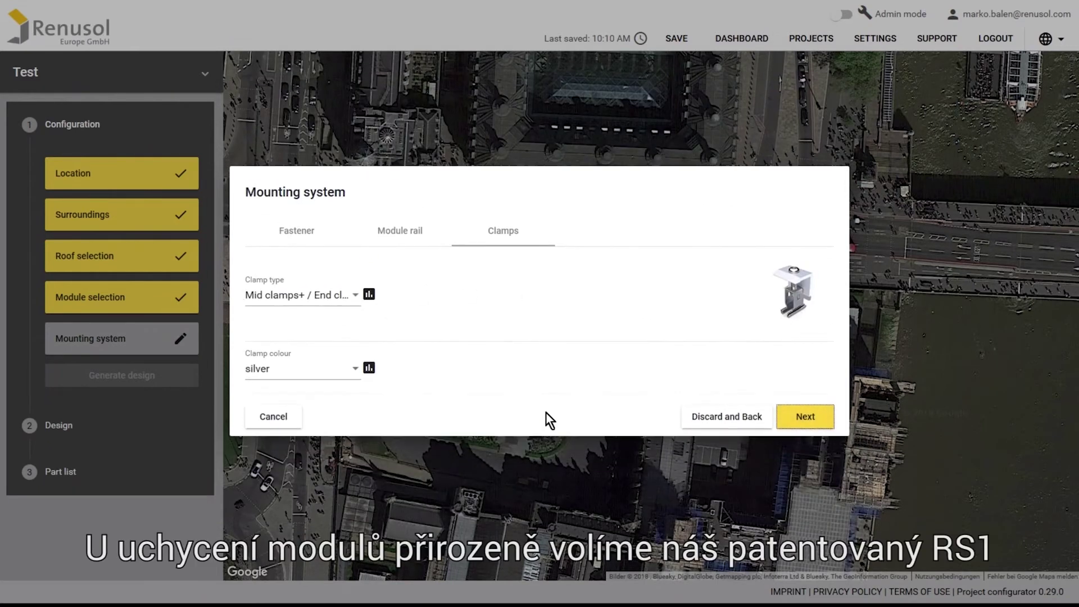
Choose RS1 clamps and finish the mounting system to generate the 18-module, 4.59kWp design.
left_click(354, 296)
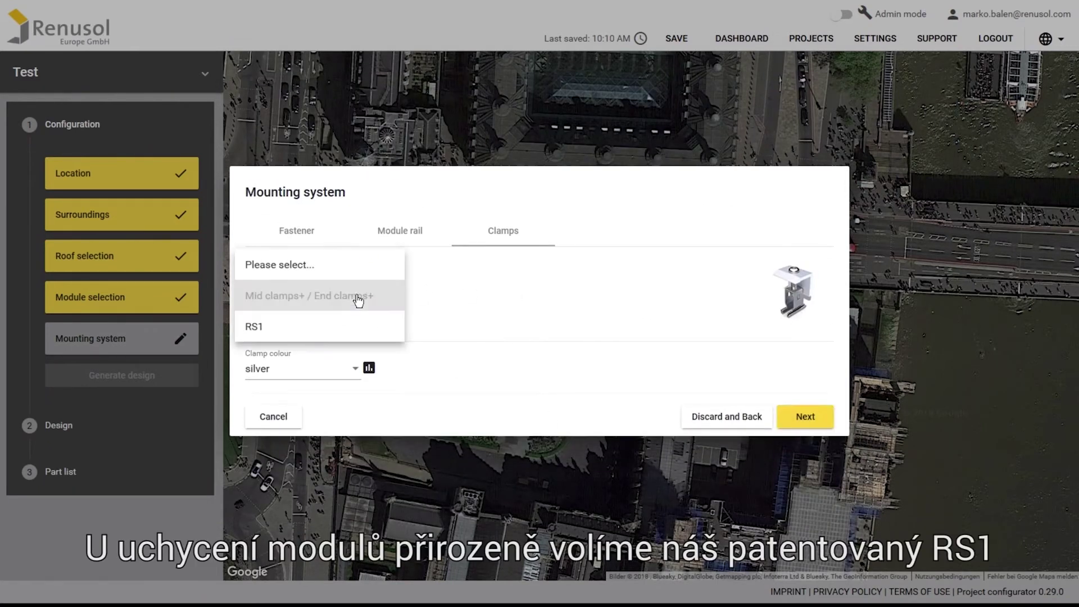
left_click(353, 329)
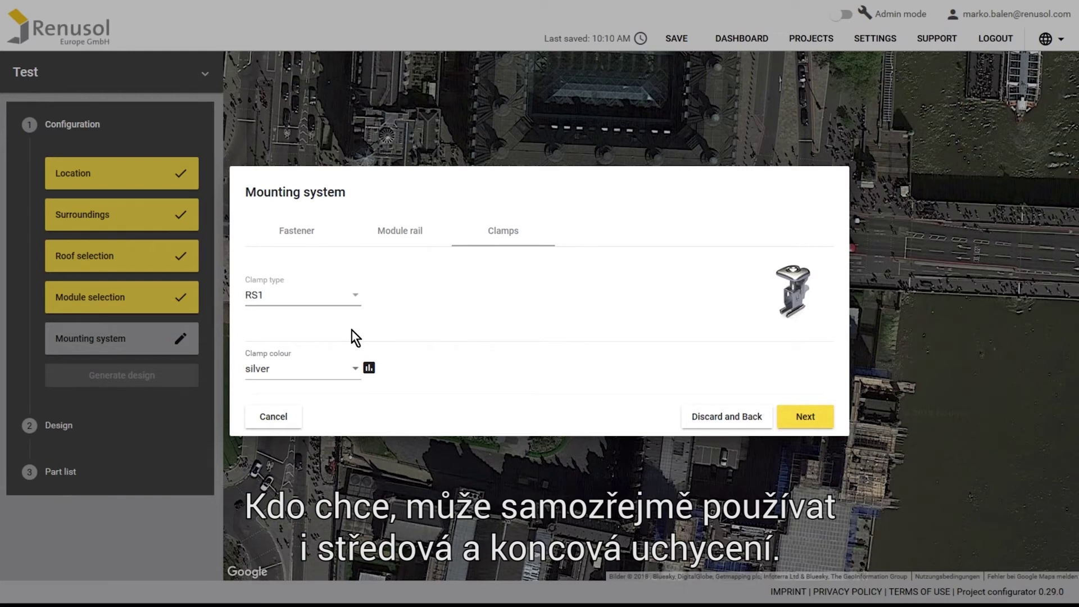
left_click(798, 419)
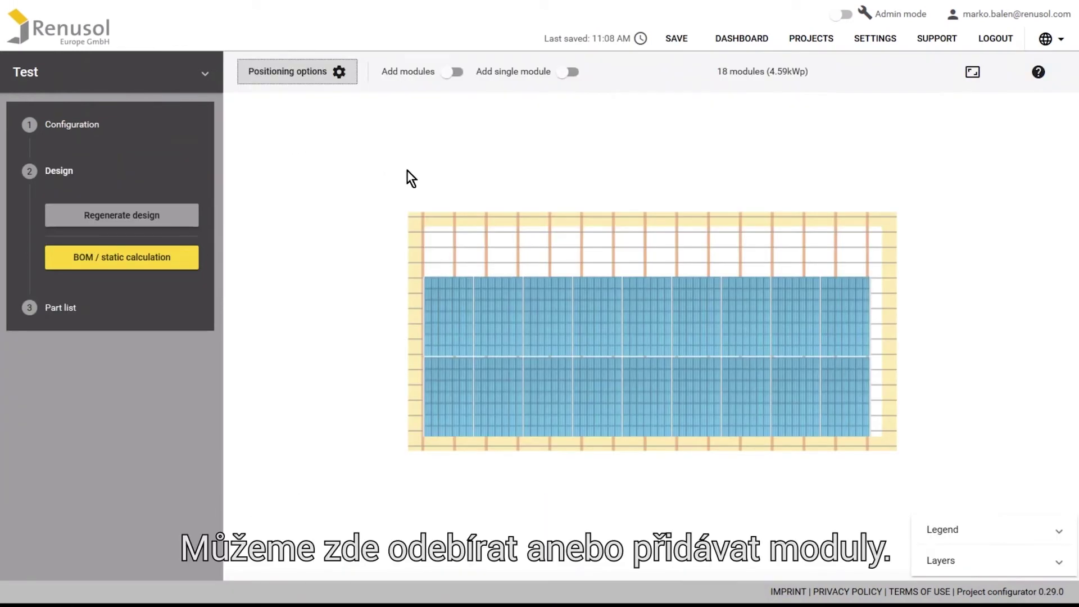
left_click(694, 313)
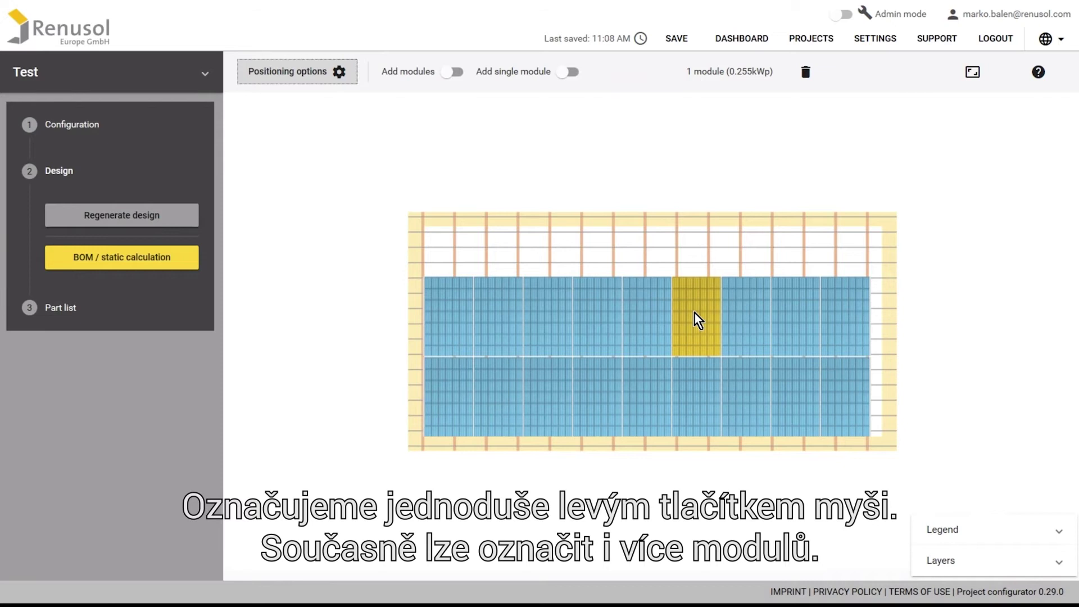
key("Delete")
left_click_drag(703, 260, 882, 437)
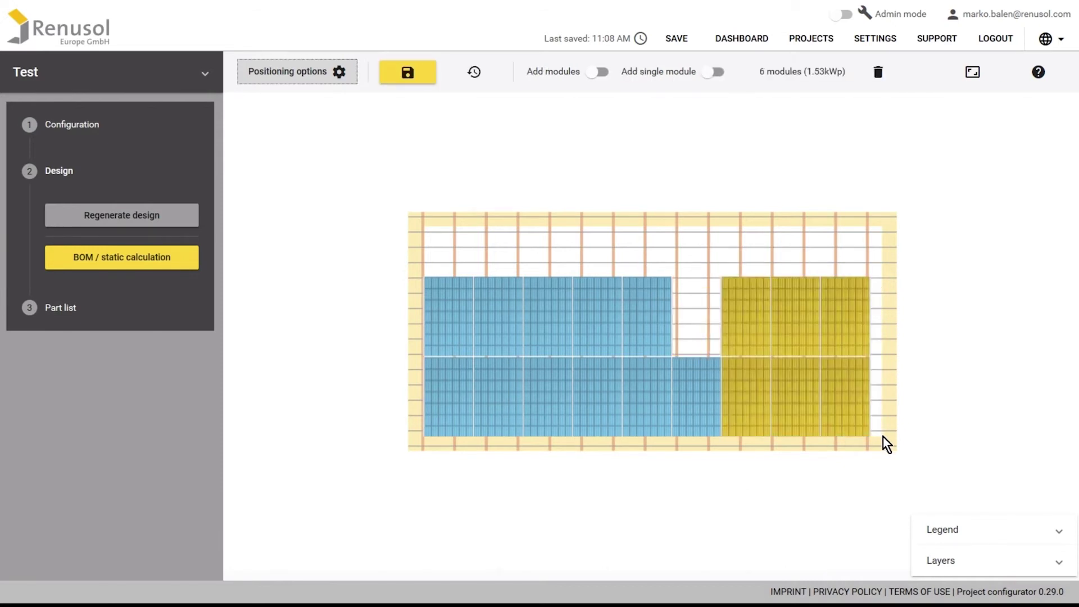
key("Delete")
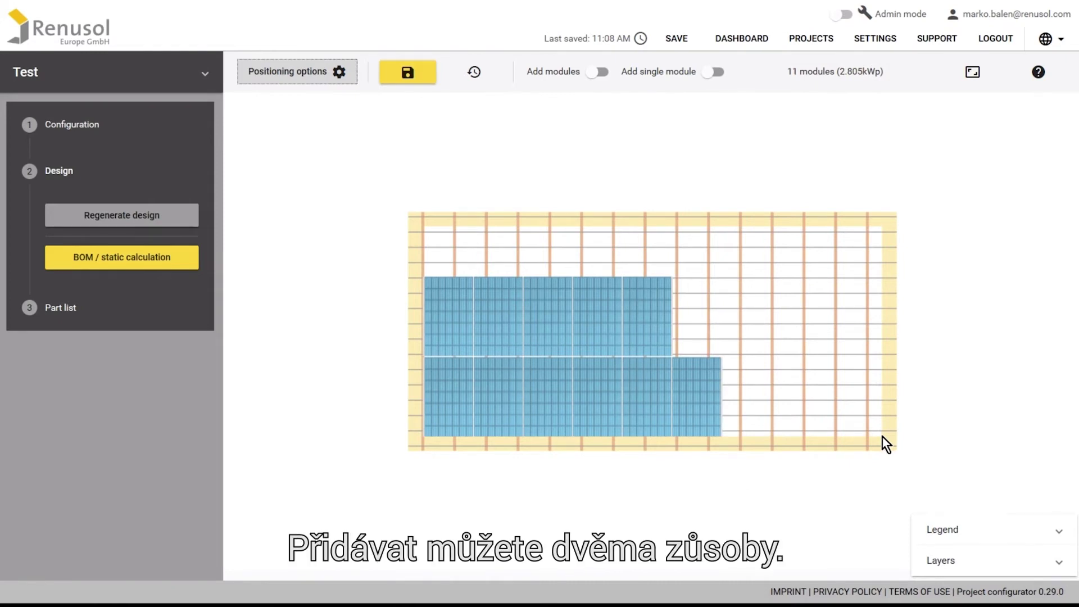
Place four single modules, three extending the lower row and one on the upper row.
left_click(709, 73)
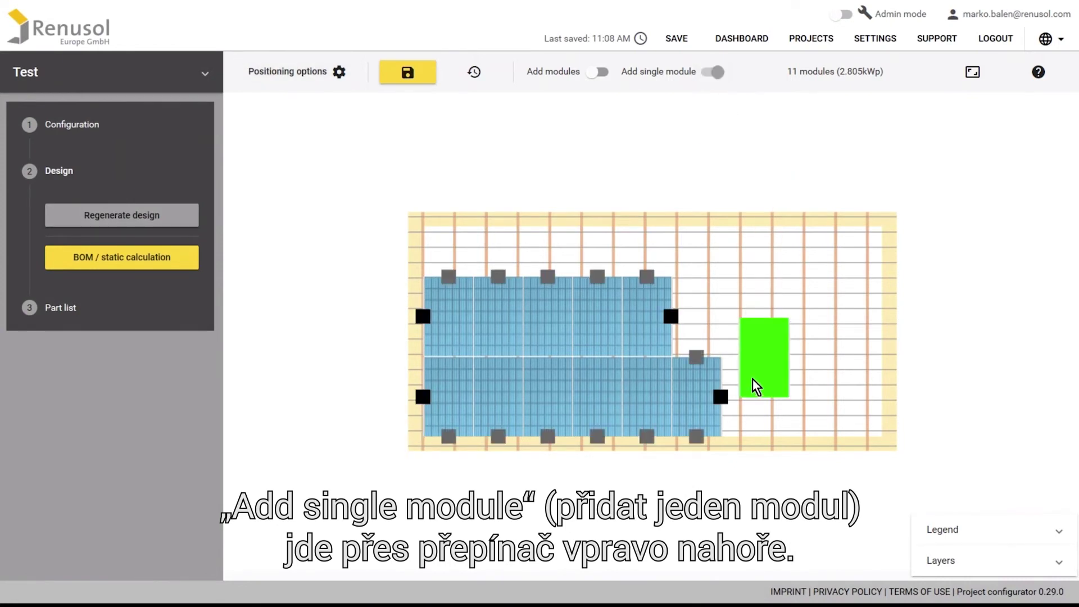
left_click(722, 395)
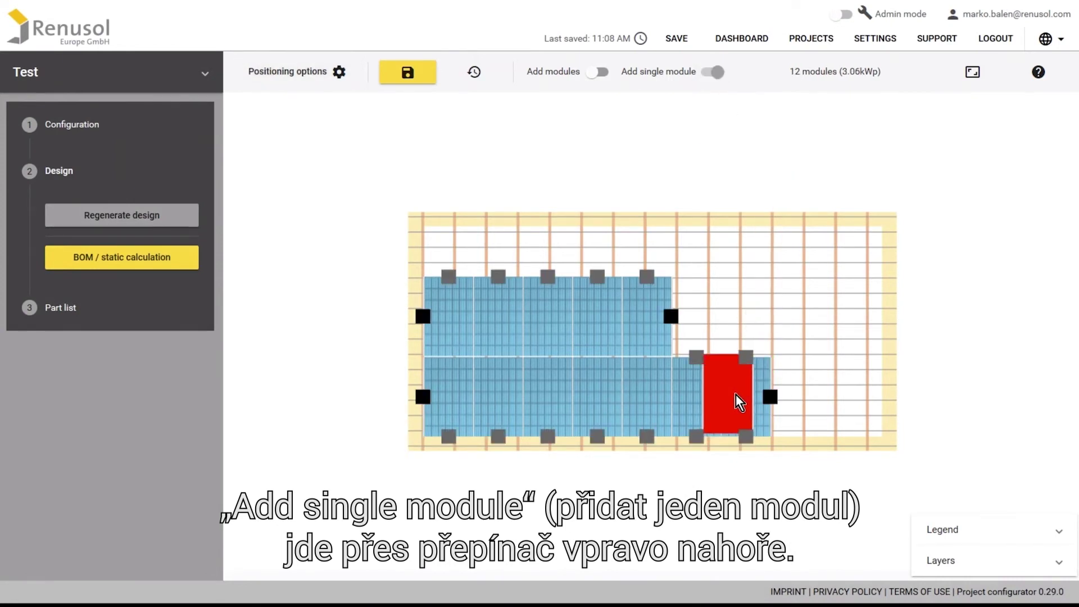
left_click(777, 397)
left_click(820, 397)
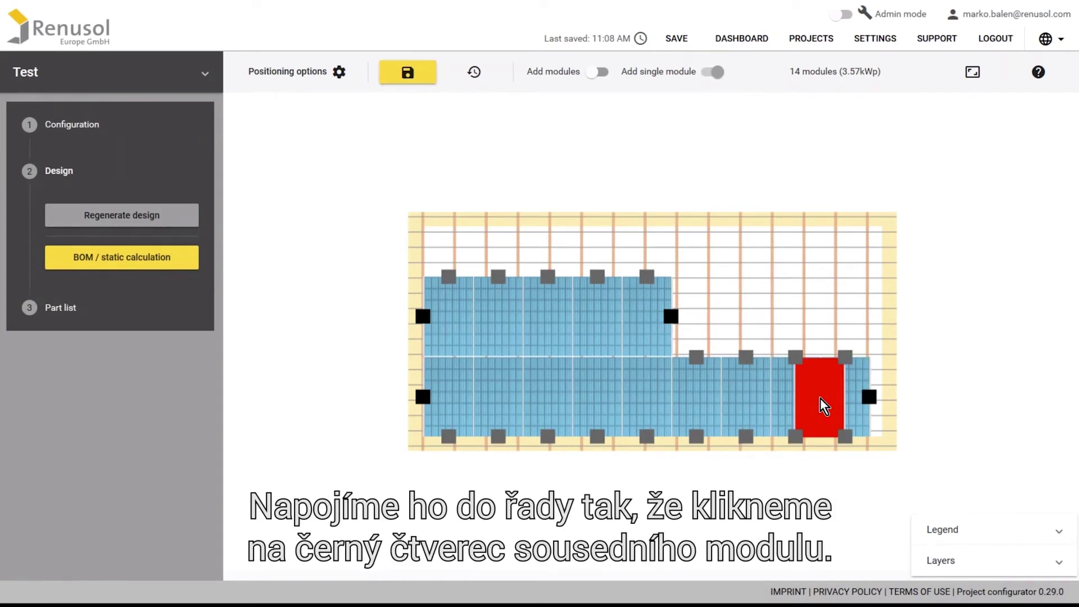
left_click(671, 316)
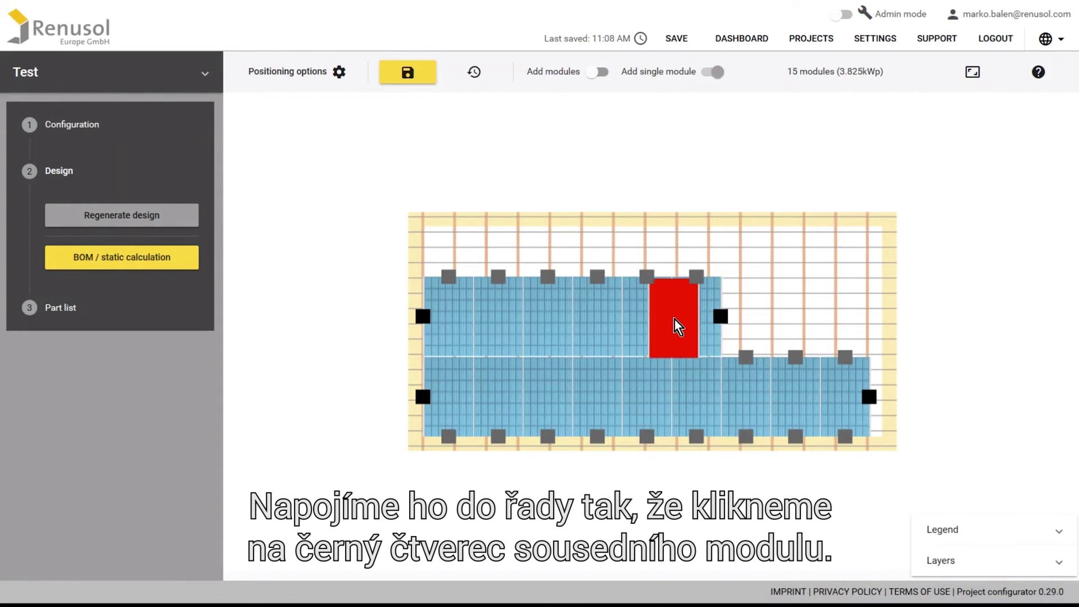
key("Escape")
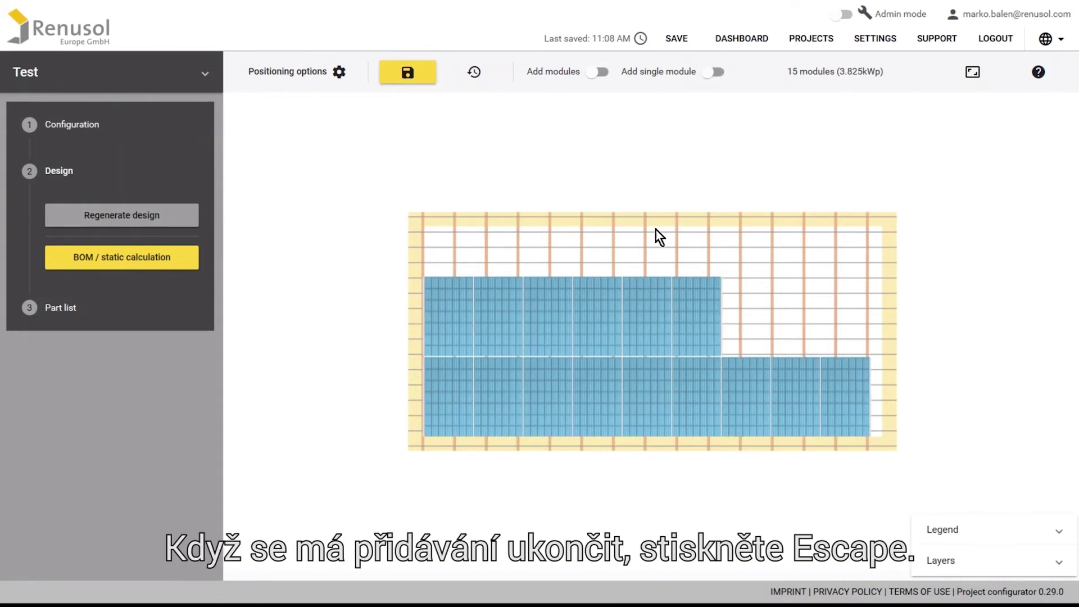
Fill the gap beside the upper row with two modules, review Positioning options, then run the statics calculation.
left_click(593, 72)
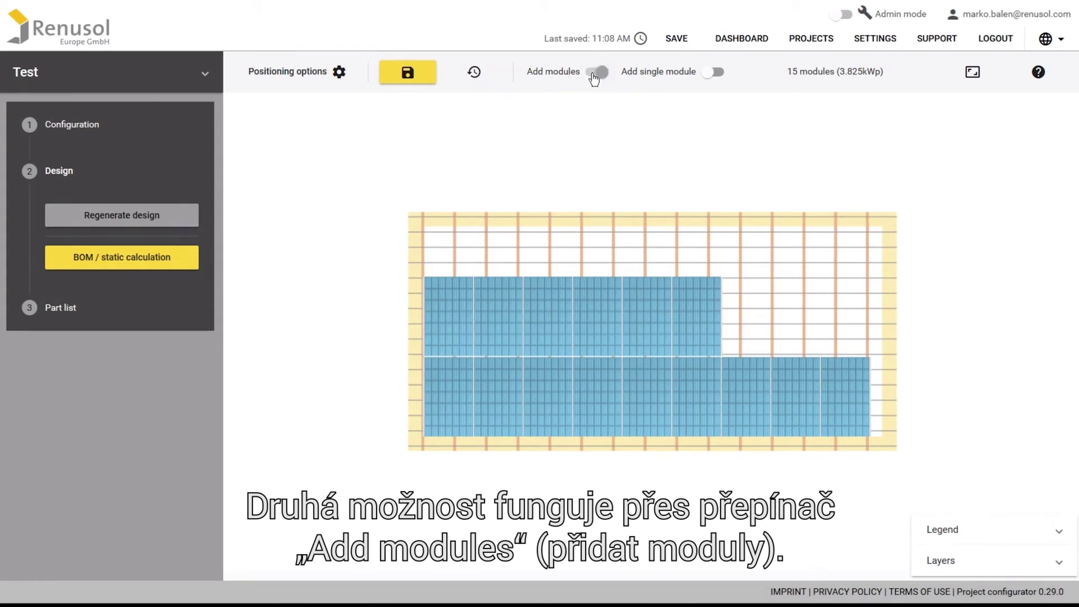
left_click_drag(739, 238, 723, 318)
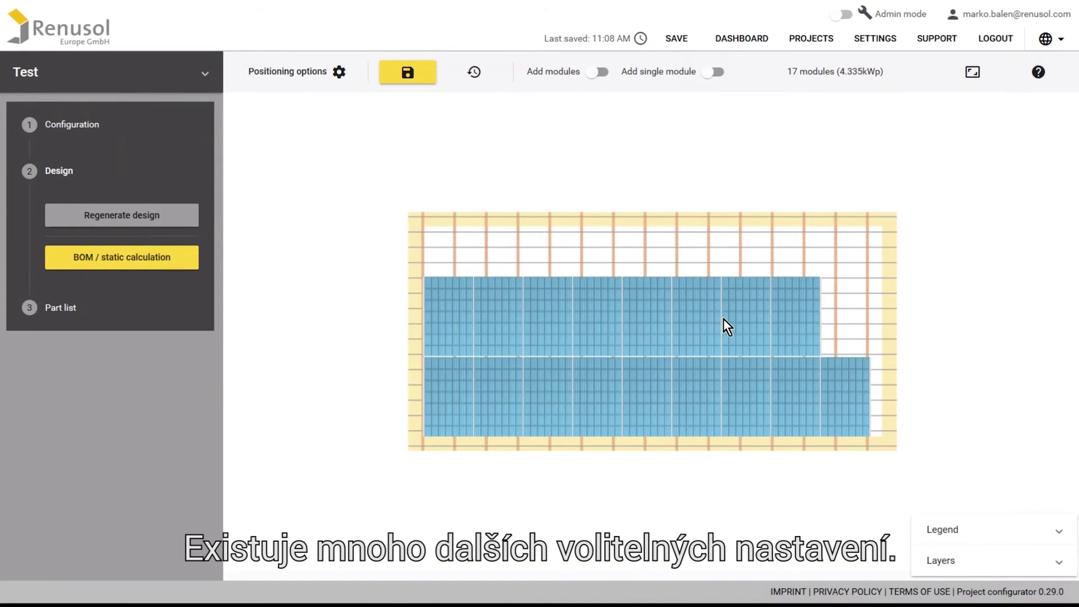
left_click(339, 75)
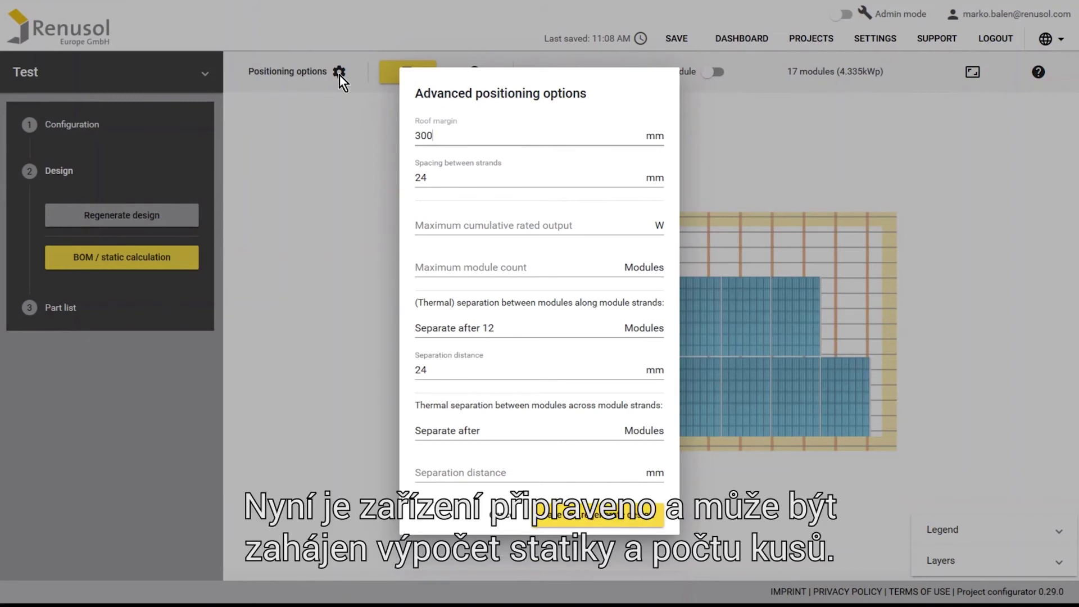
left_click(339, 75)
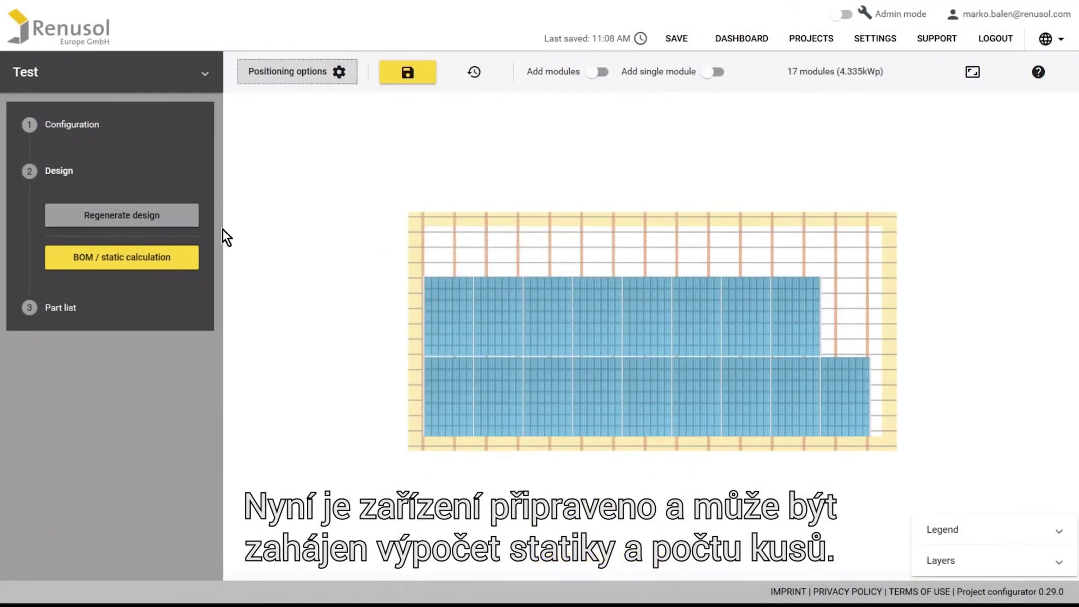
left_click(193, 258)
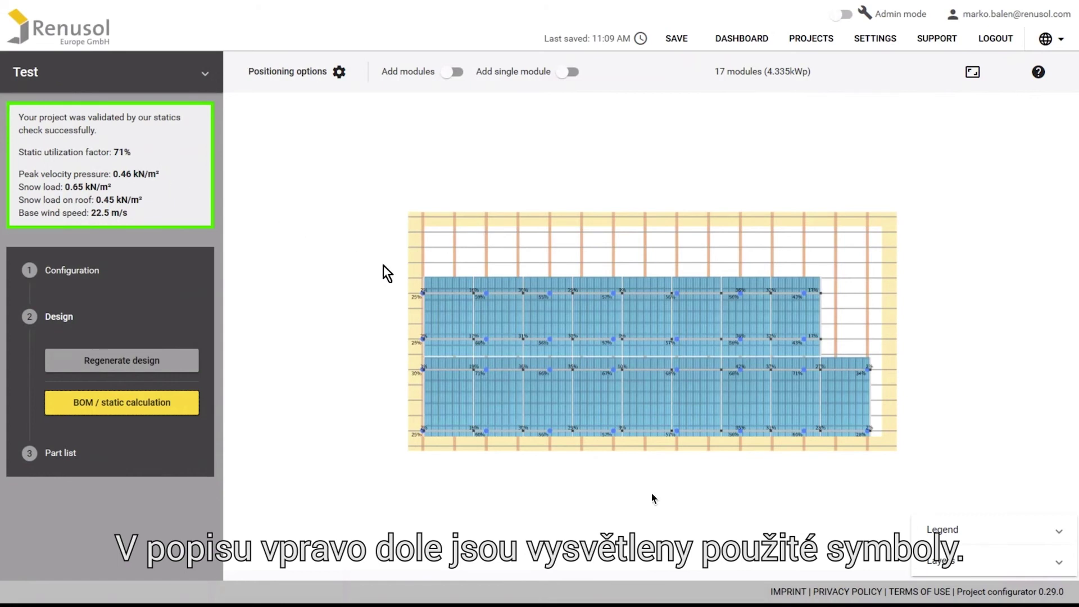
Expand the Legend and Layers panels and toggle the Fasteners layer off and back on.
left_click(943, 531)
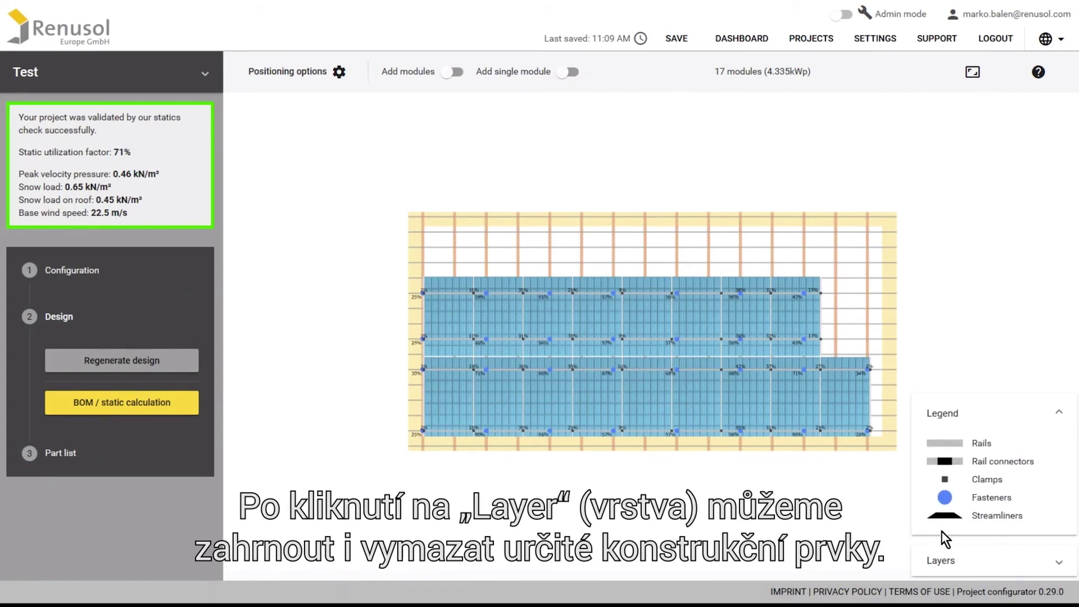
left_click(941, 560)
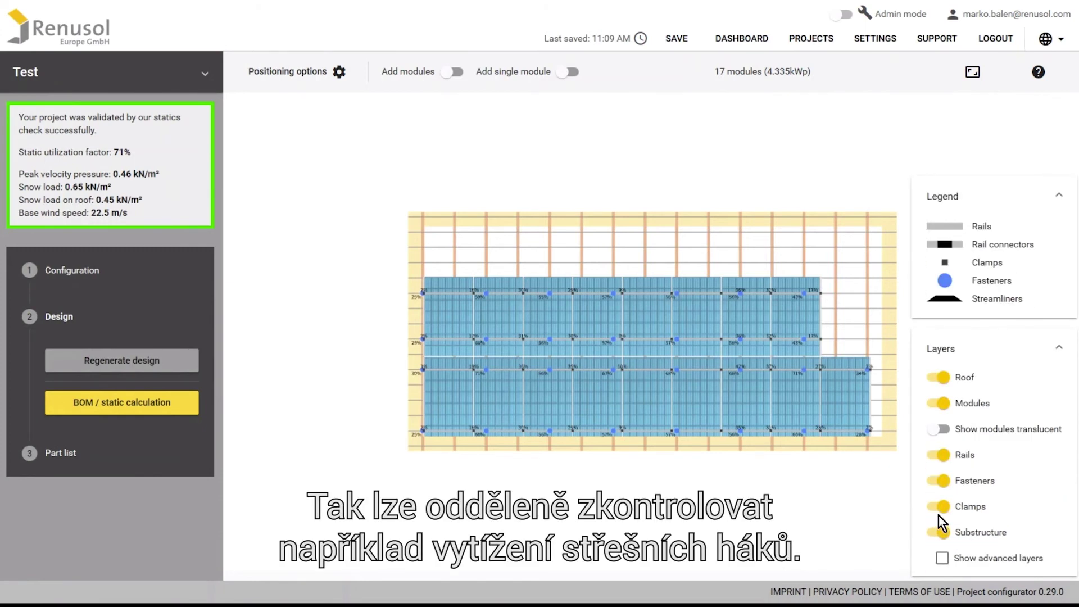
left_click(943, 481)
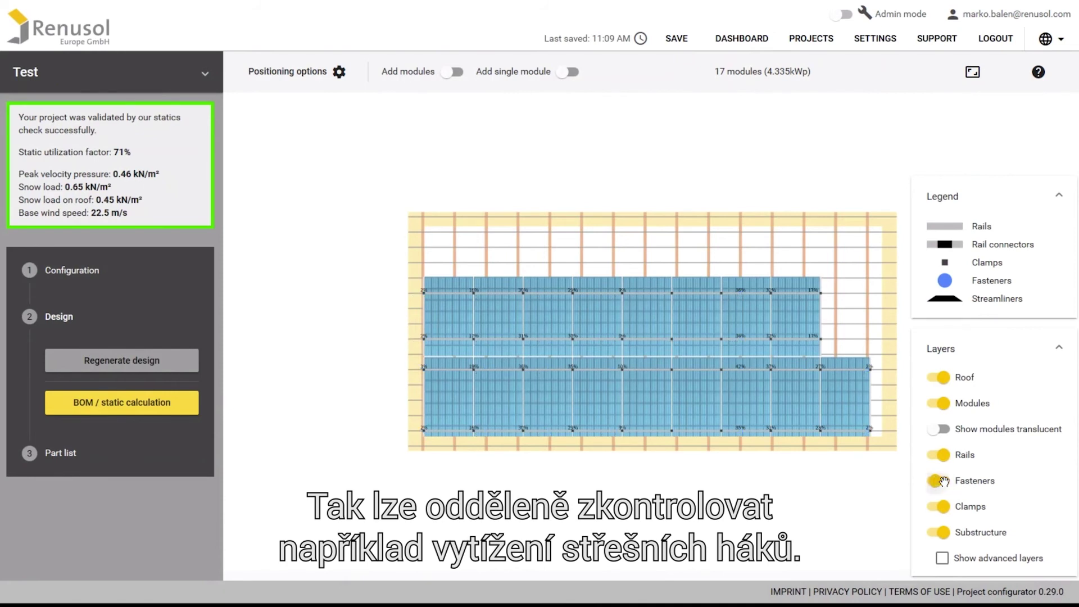
left_click(946, 485)
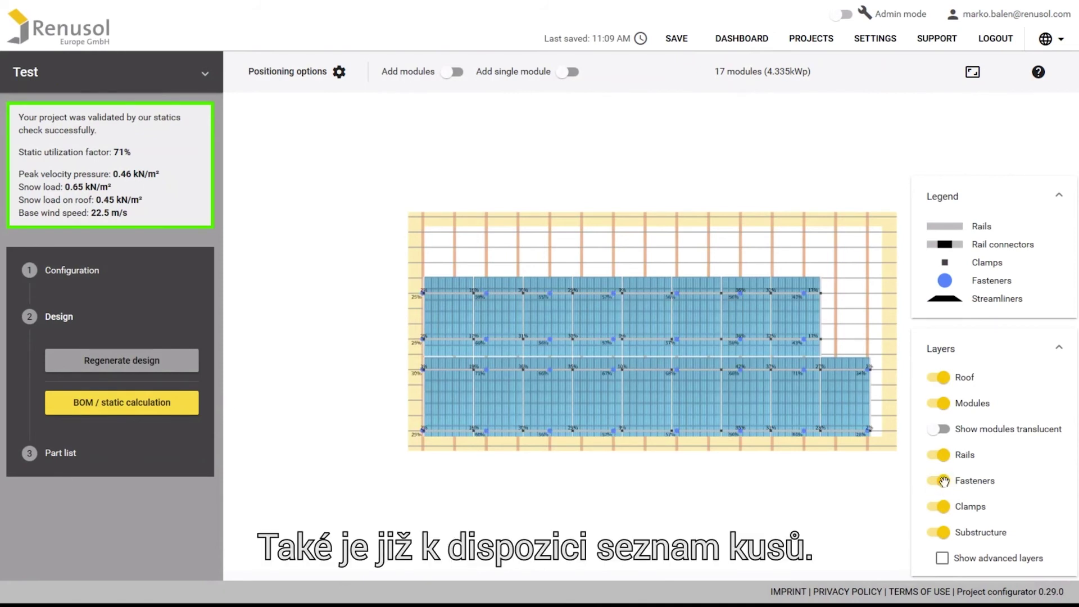
left_click(178, 457)
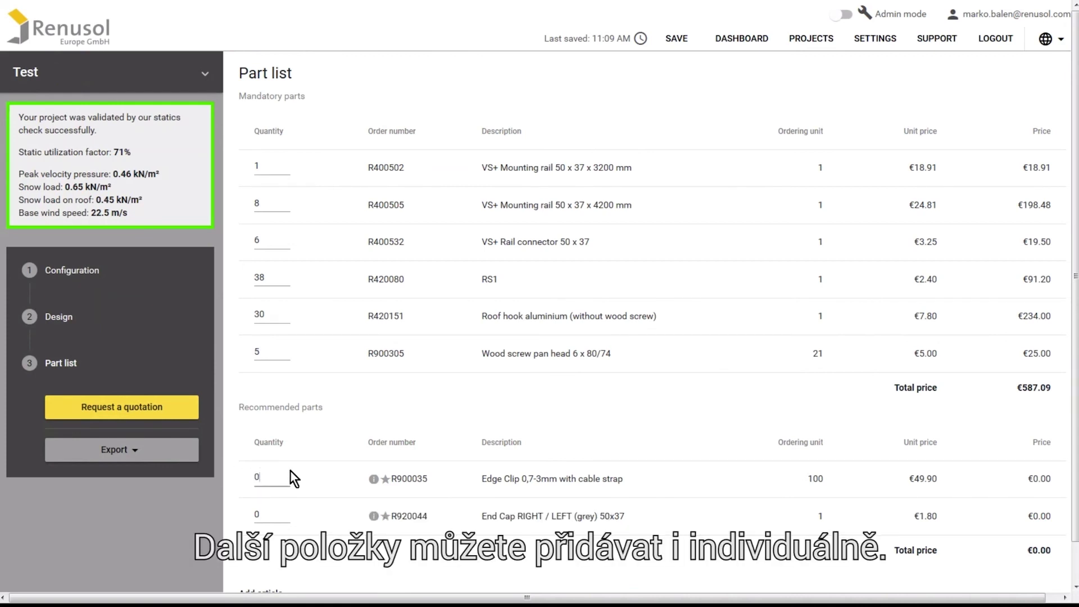
Set the Edge Clip quantity to 10 (€499.00) and export the Project report as PDF.
type("10")
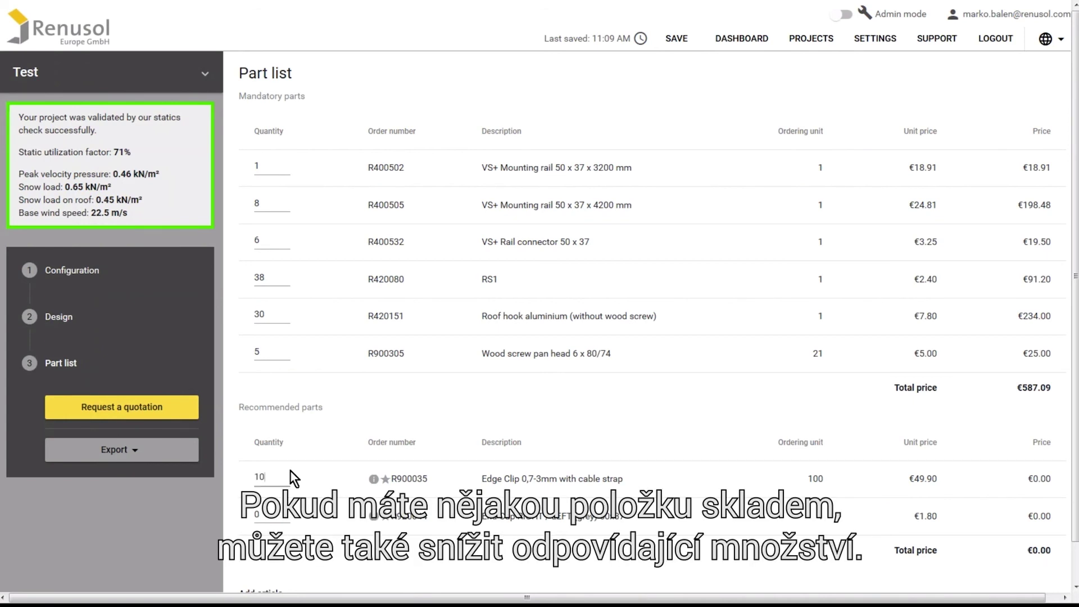
scroll(289, 470, "down", 1)
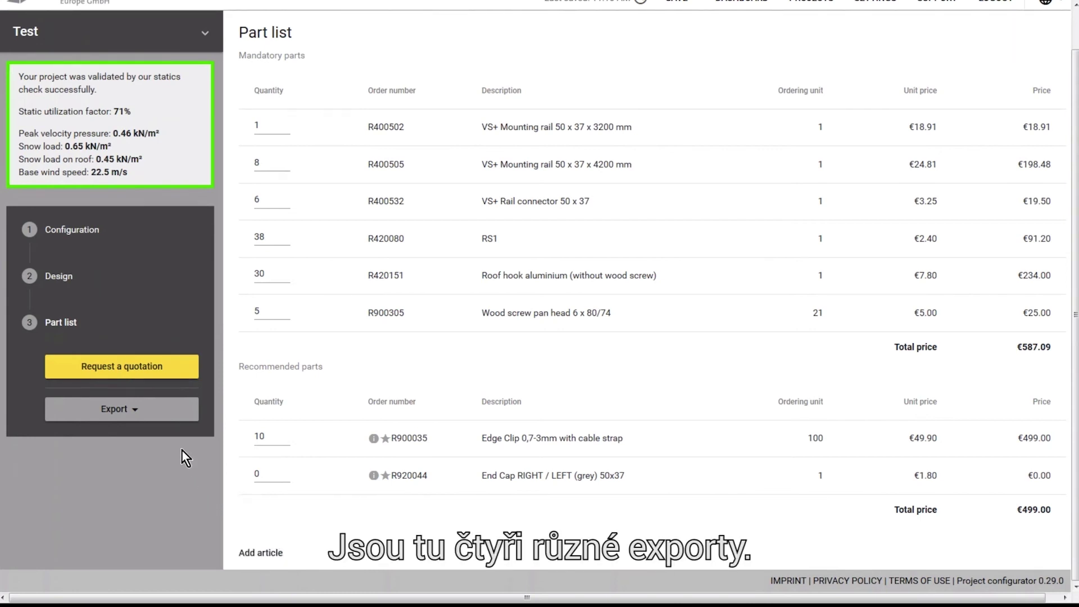
left_click(141, 410)
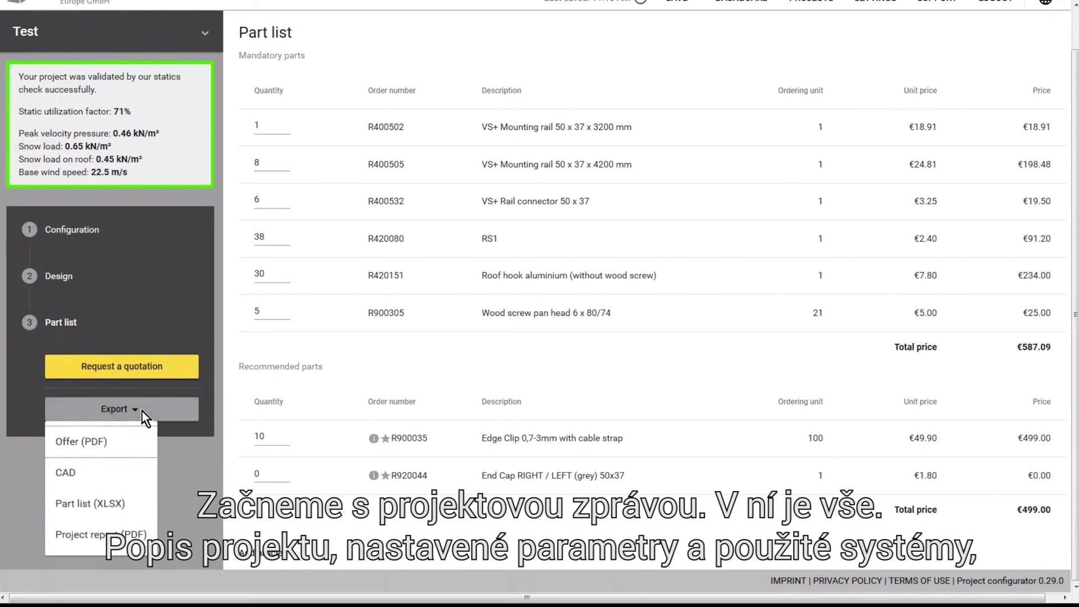
left_click(135, 535)
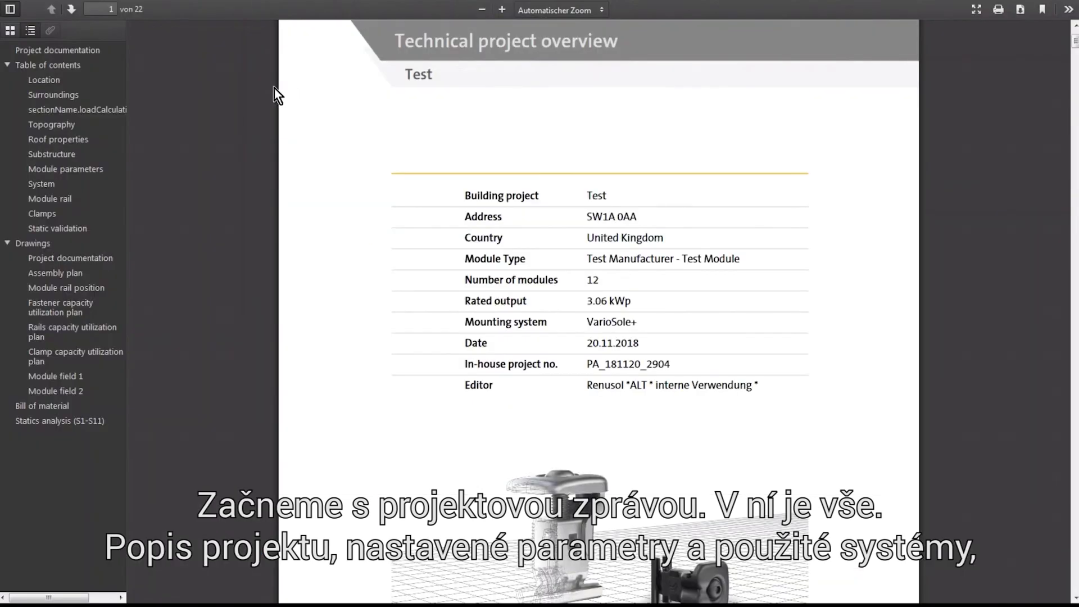
Browse the report's Location, Surroundings, roof drawing, Bill of material and Statics analysis sections.
left_click(116, 84)
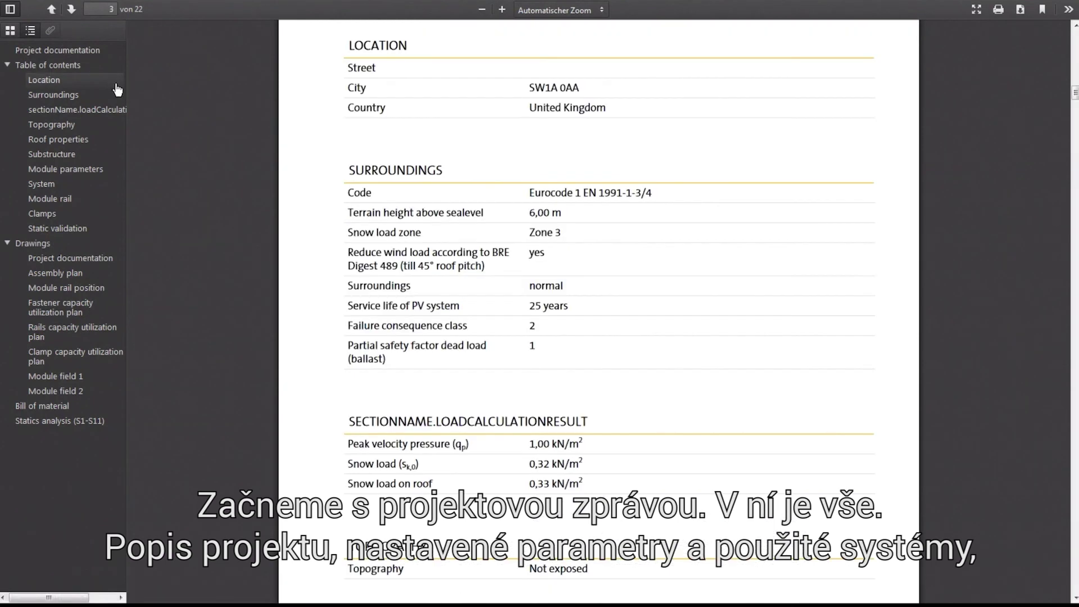
left_click(113, 95)
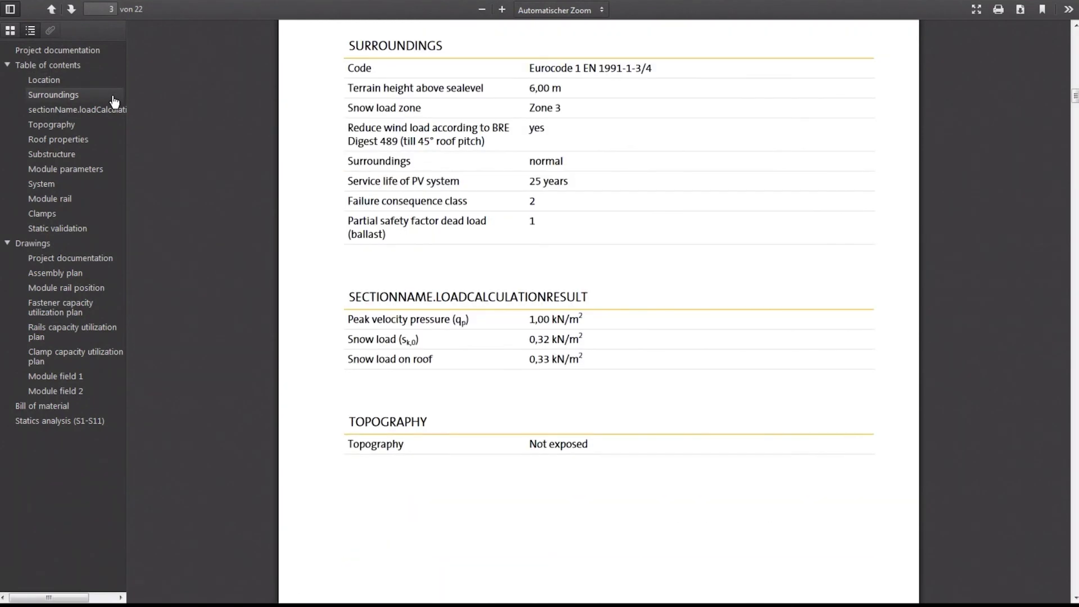
left_click(97, 261)
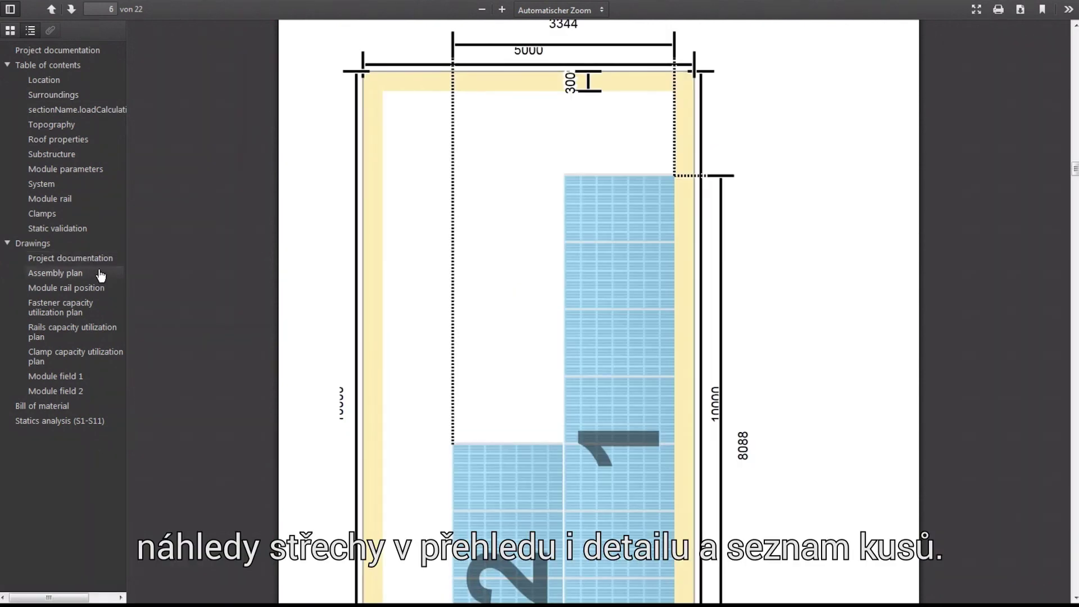
left_click(88, 409)
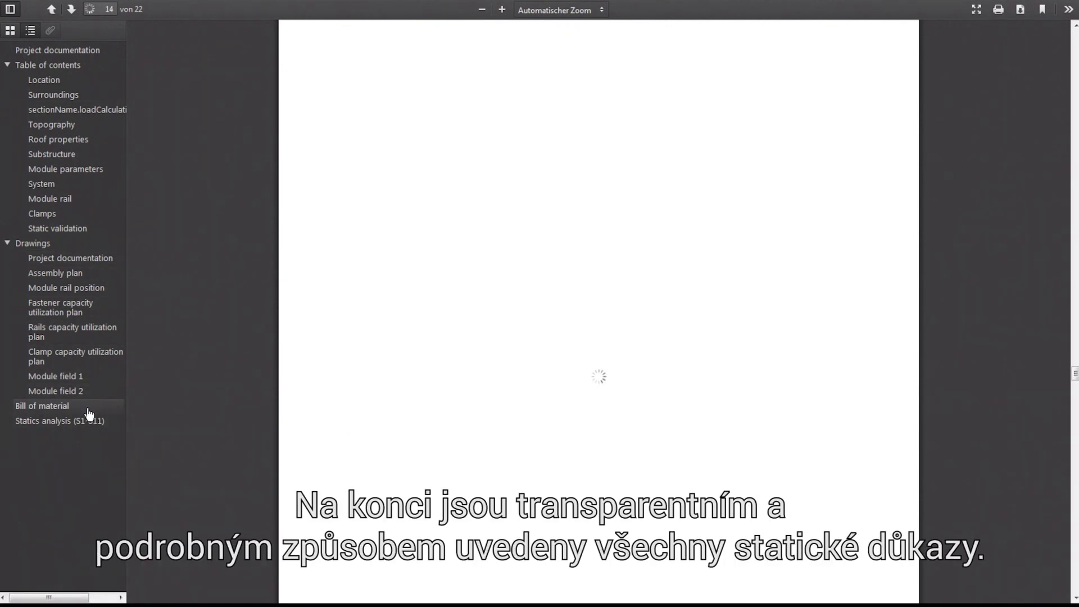
left_click(87, 421)
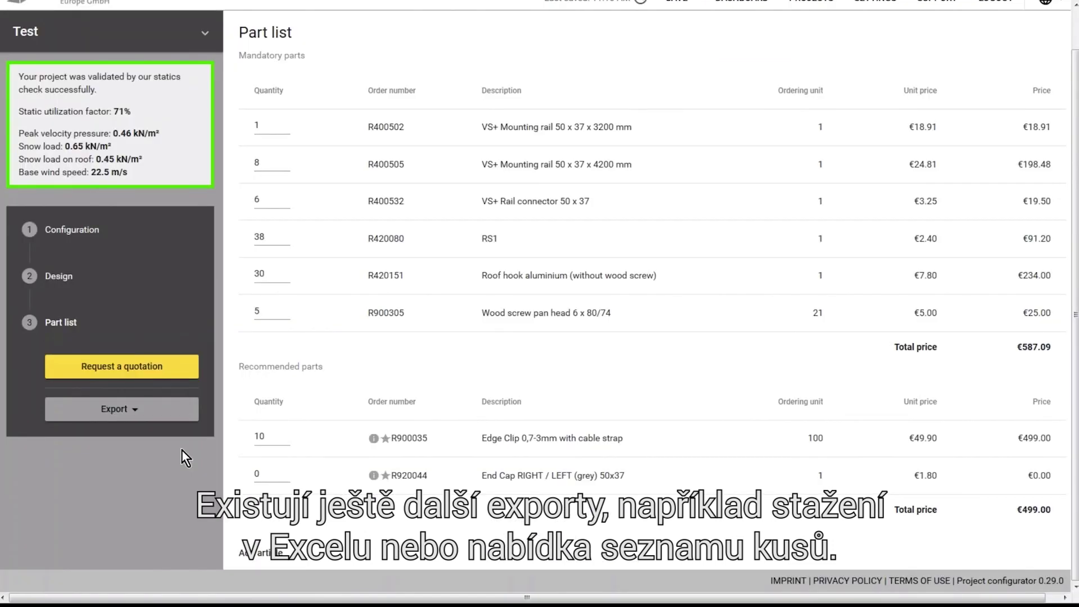
left_click(140, 410)
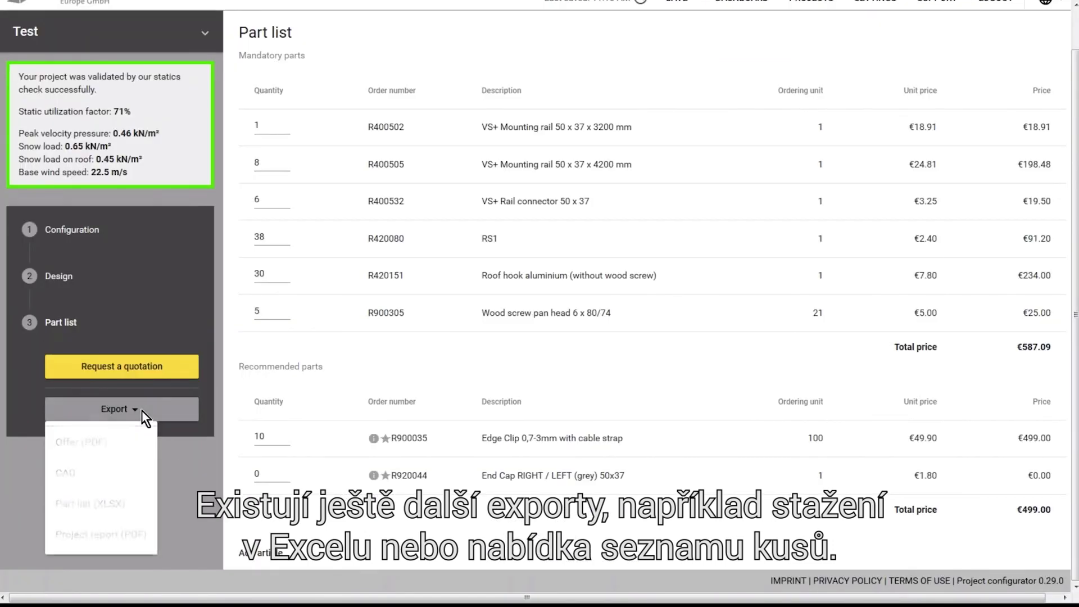